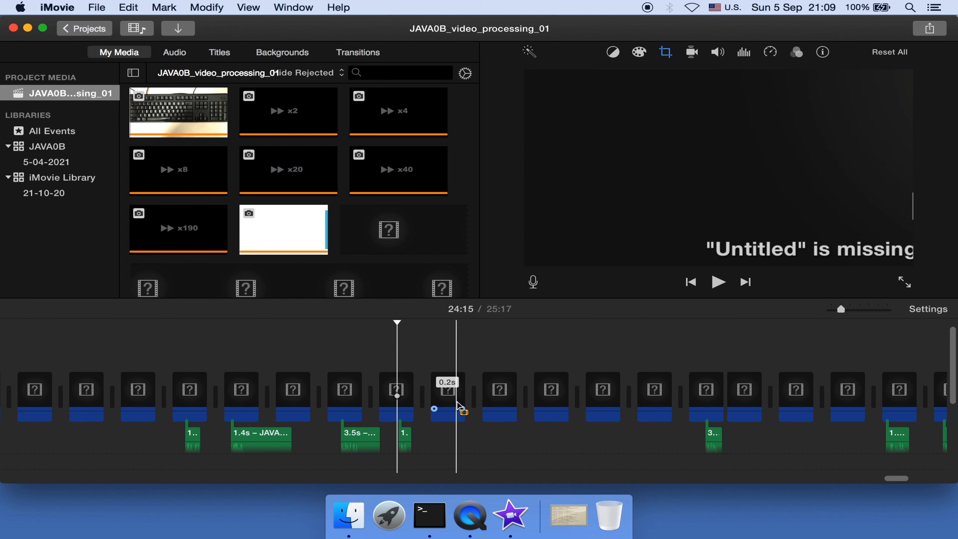
Reveal the source of one missing-file timeline clip in the project media and select that source clip.
right_click(500, 395)
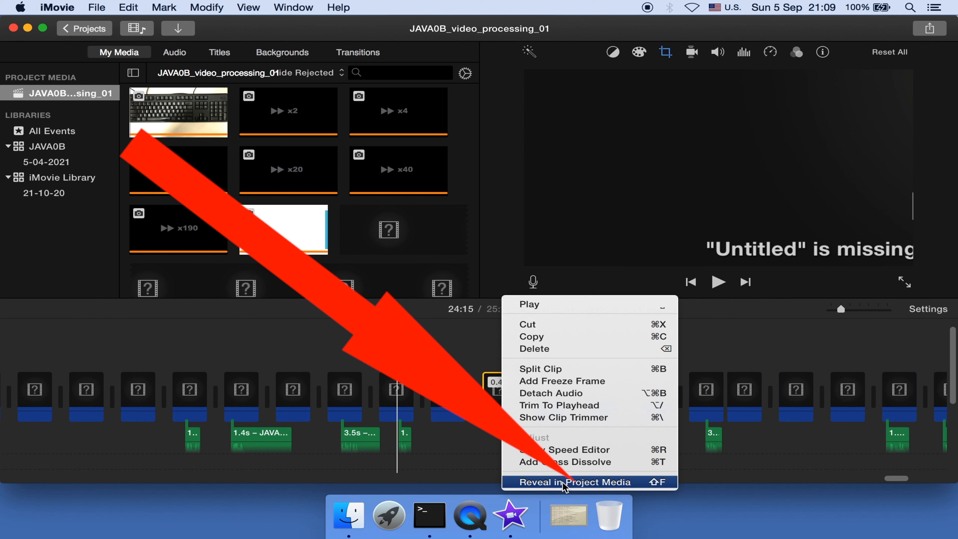
click(565, 483)
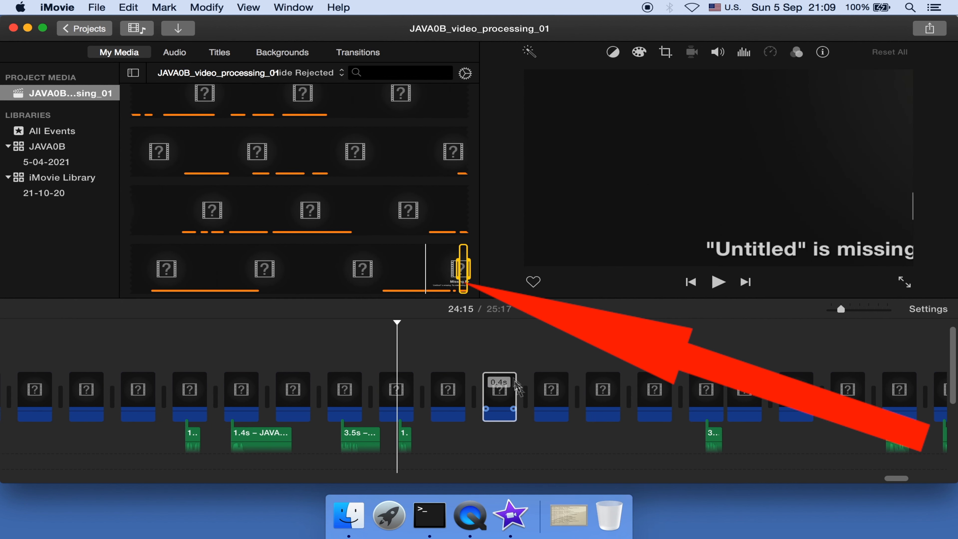
click(510, 394)
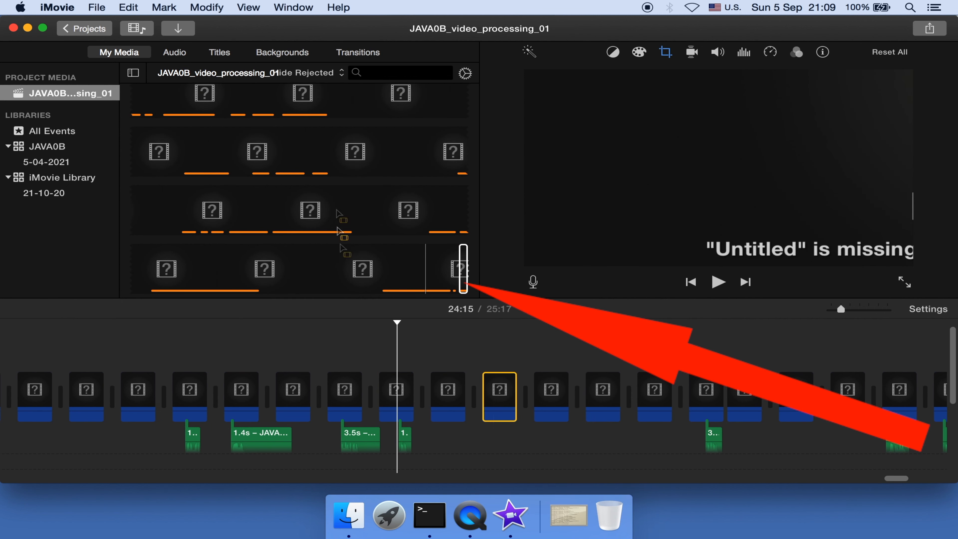
click(356, 281)
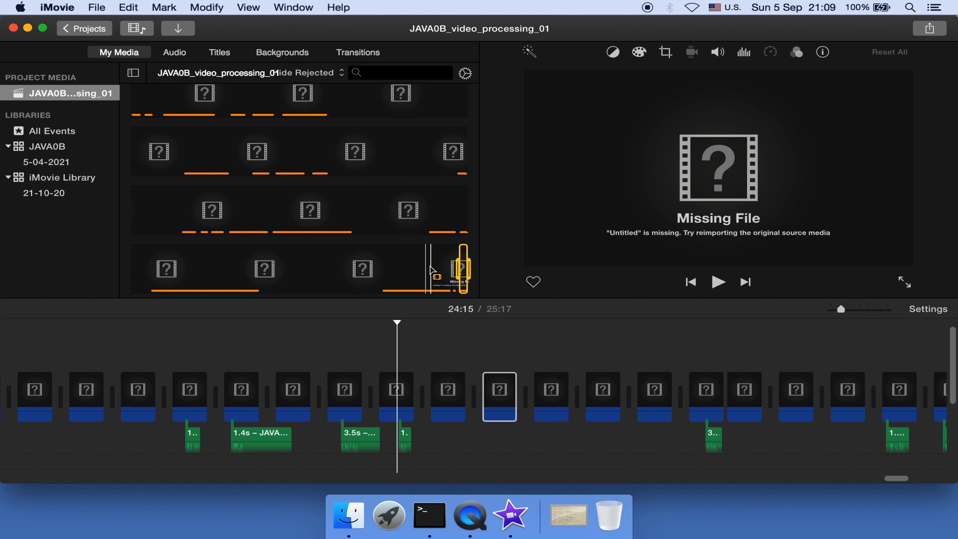
Reveal the missing source clip's original file in Finder and read the alert about the Untitled.mp4 alias.
right_click(431, 266)
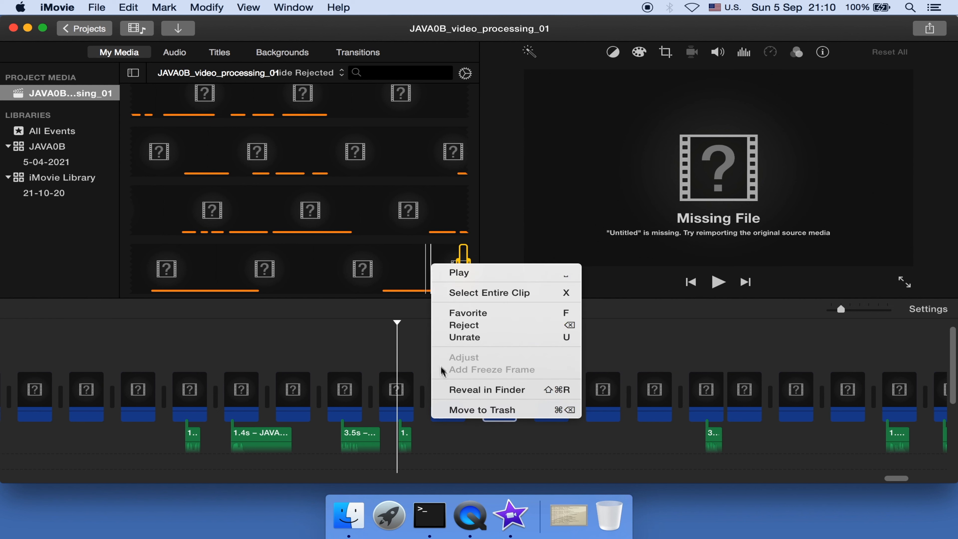
click(468, 391)
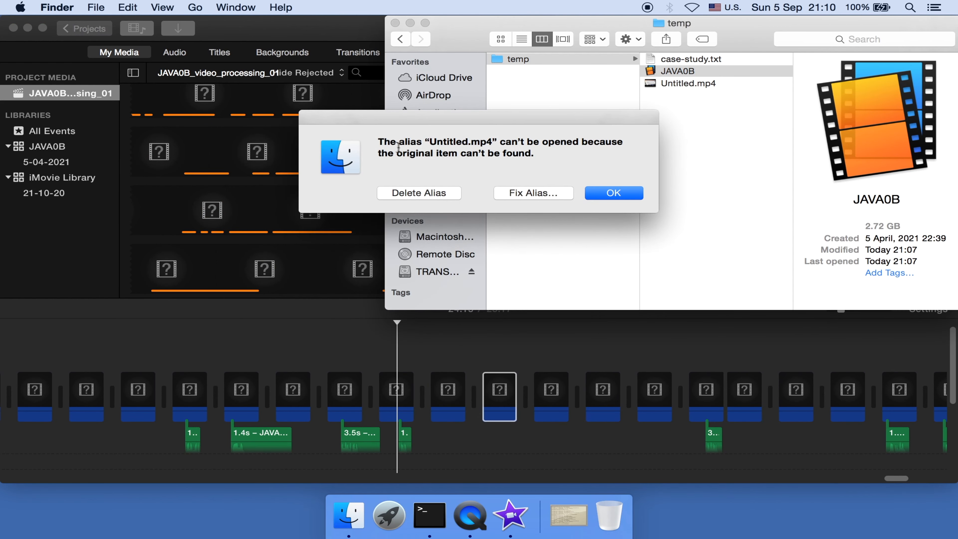
drag(382, 142, 467, 166)
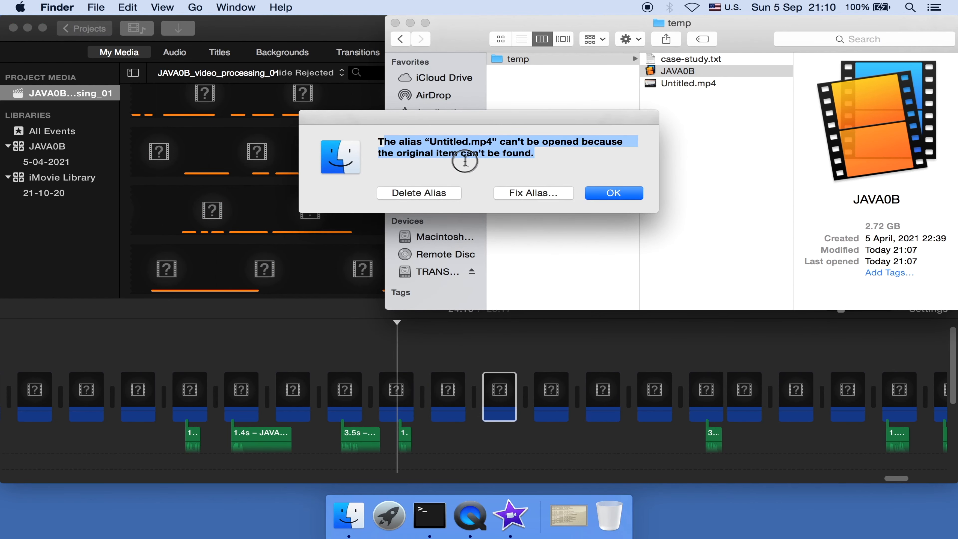
Try to fix the broken alias by choosing Untitled.mp4 in the Desktop's temp folder as the new original.
click(543, 193)
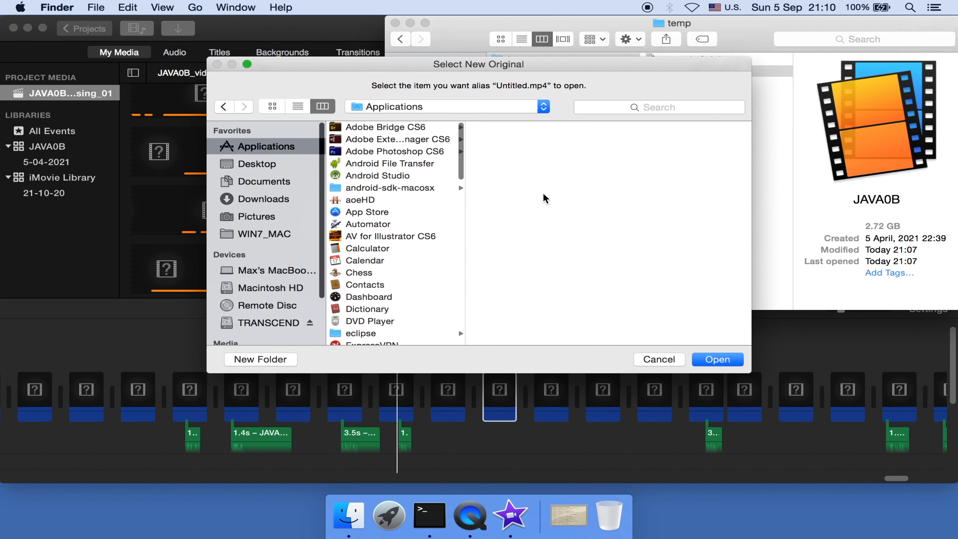
click(279, 168)
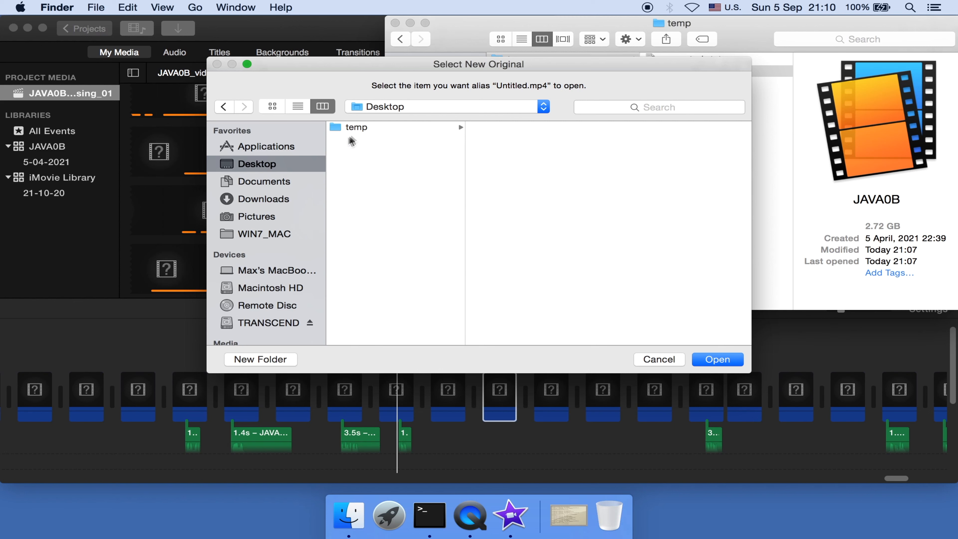
click(382, 132)
click(487, 154)
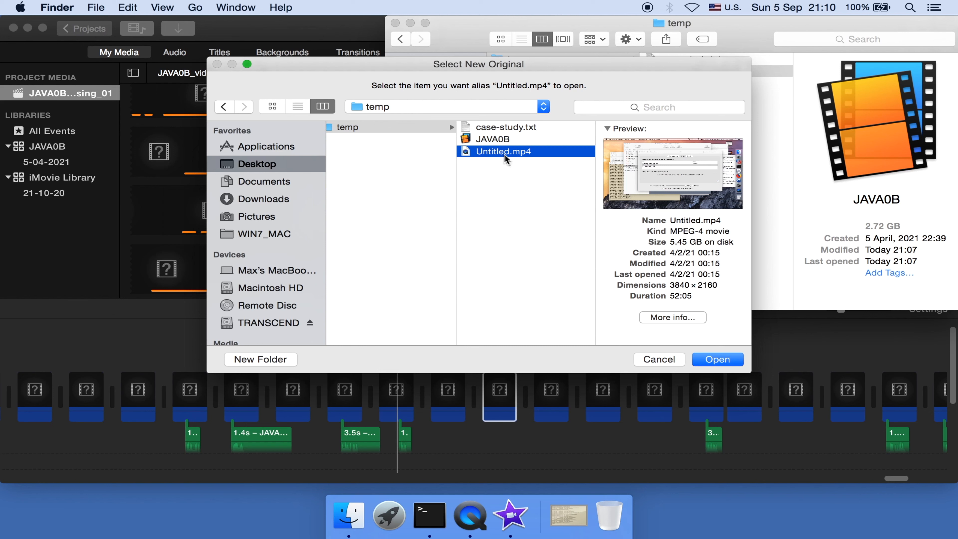
click(702, 361)
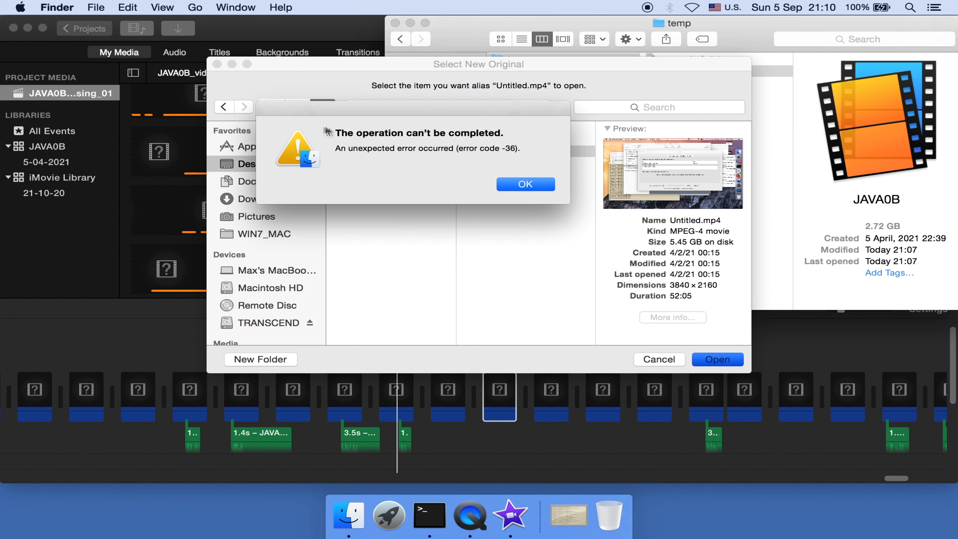
triple_click(342, 133)
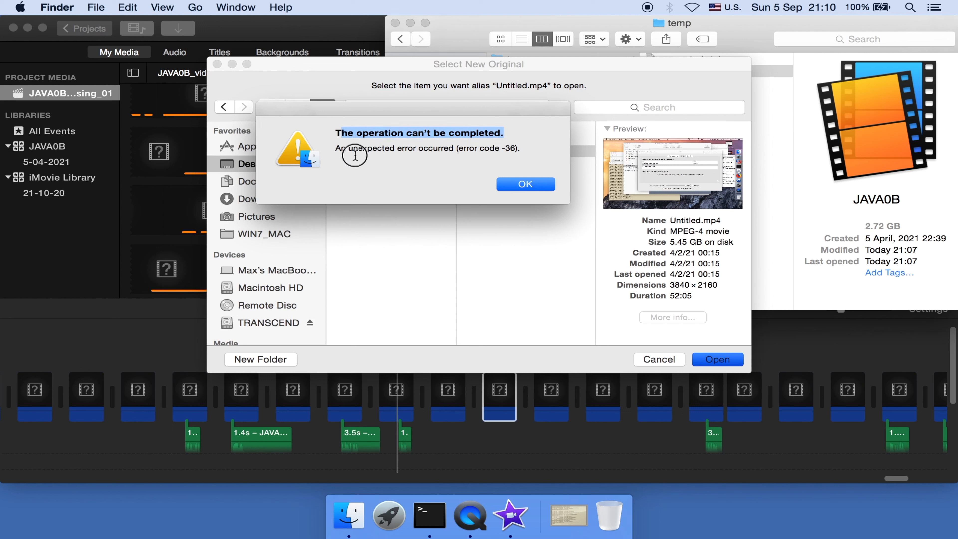
drag(433, 149, 535, 154)
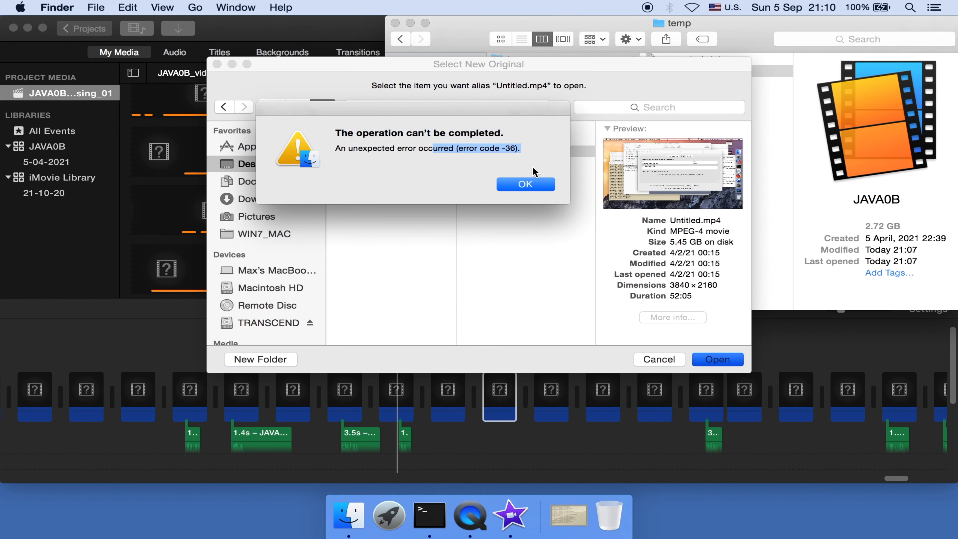
click(525, 187)
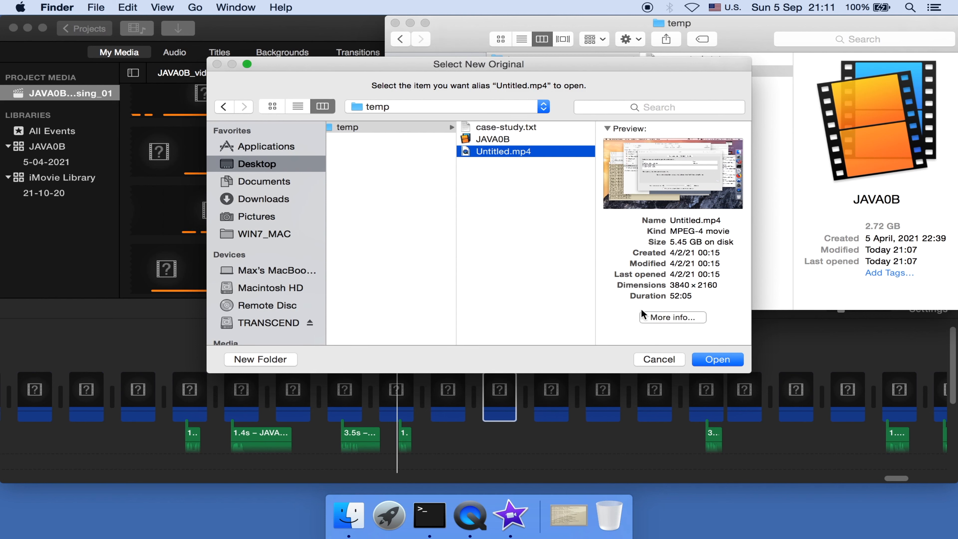
click(659, 360)
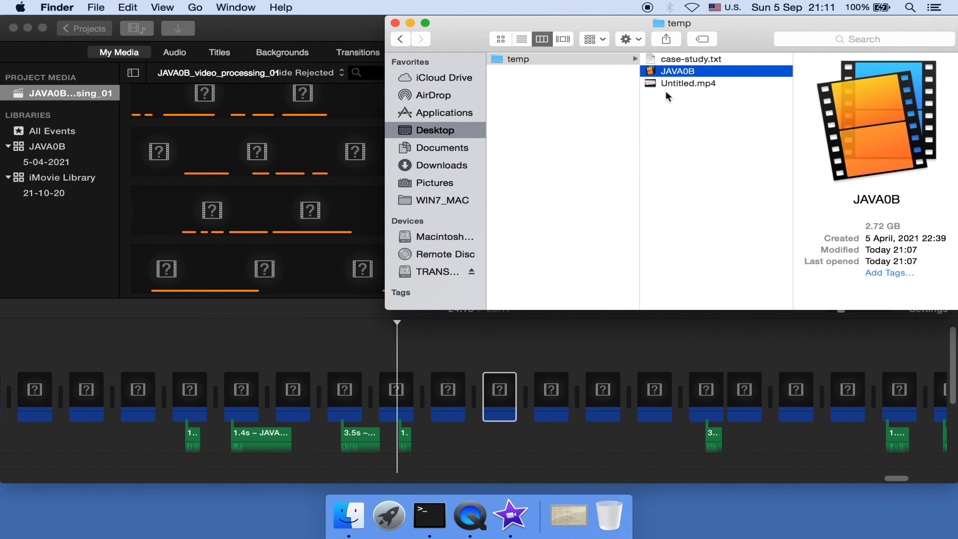
Import Untitled.mp4 from the Desktop's temp folder in Finder into iMovie's project media to replace the missing source.
key(Down)
click(657, 86)
drag(657, 86, 685, 106)
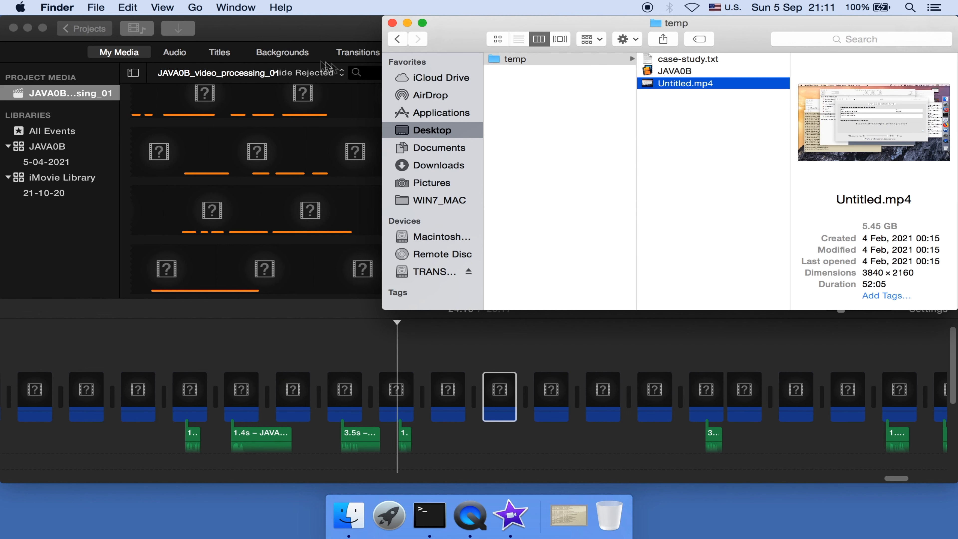
click(310, 36)
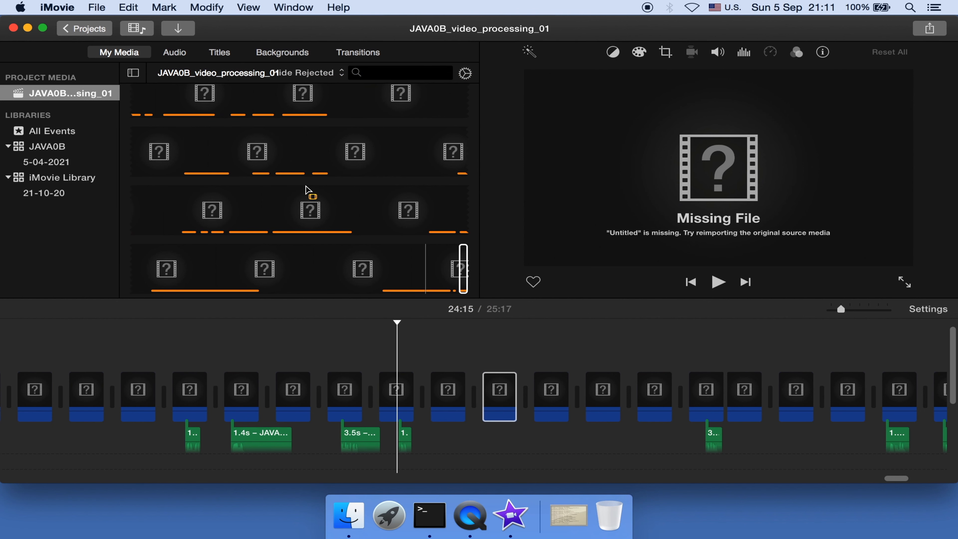
click(348, 517)
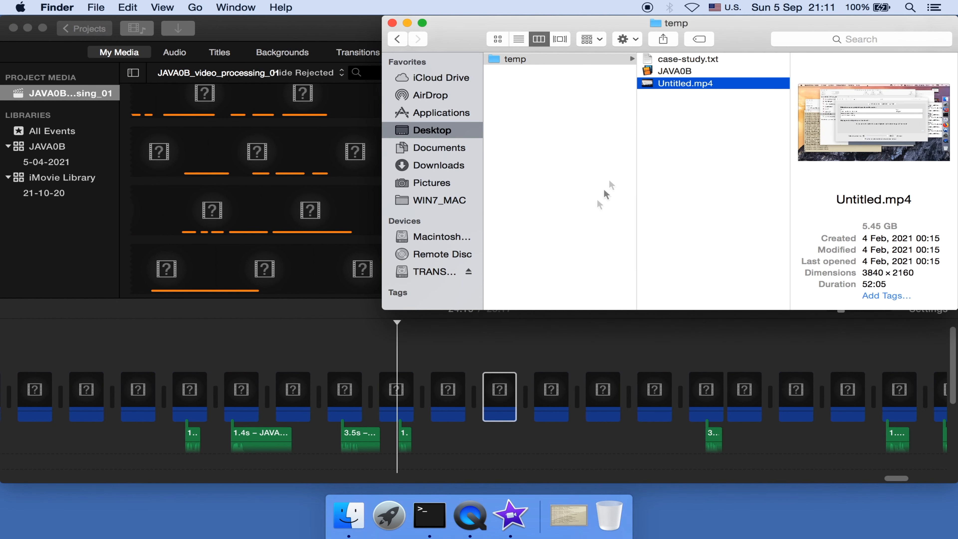
drag(681, 84, 337, 151)
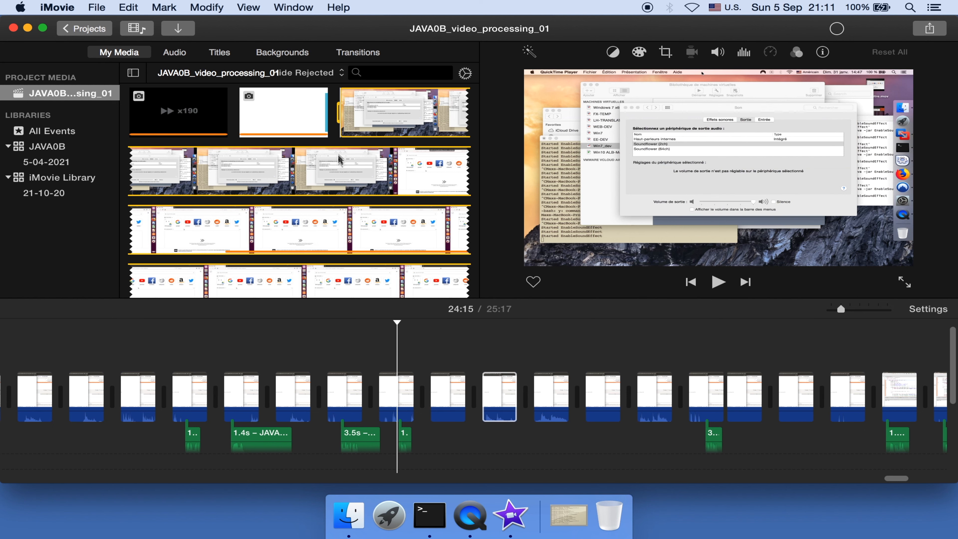
Examine the timeline clips back towards the middle of the project and the project media for restored footage.
click(337, 365)
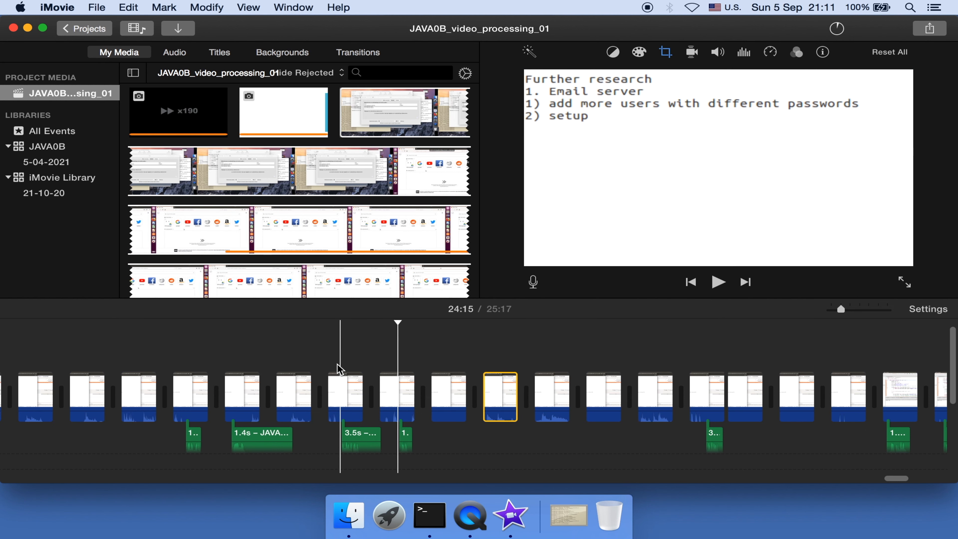
scroll(339, 367, left, 10)
scroll(339, 369, left, 10)
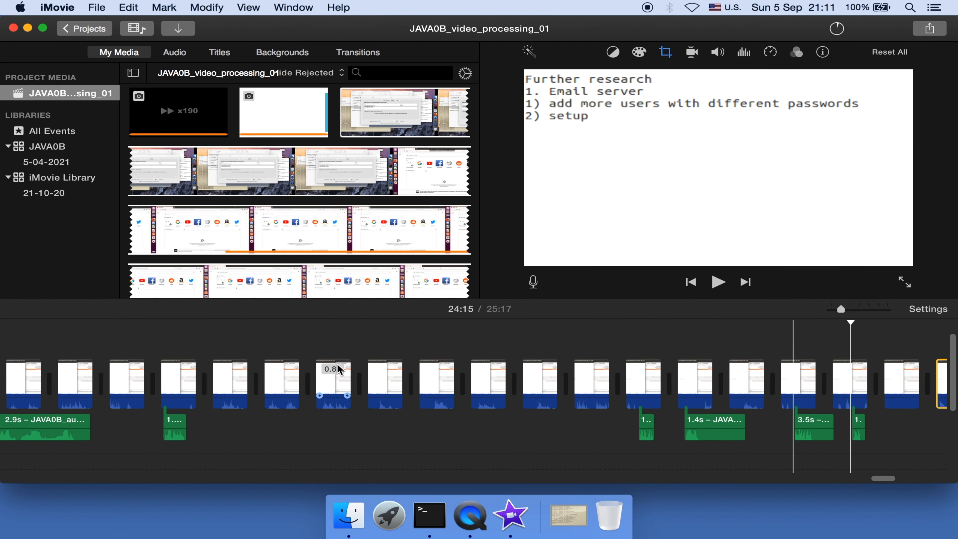
scroll(339, 370, left, 15)
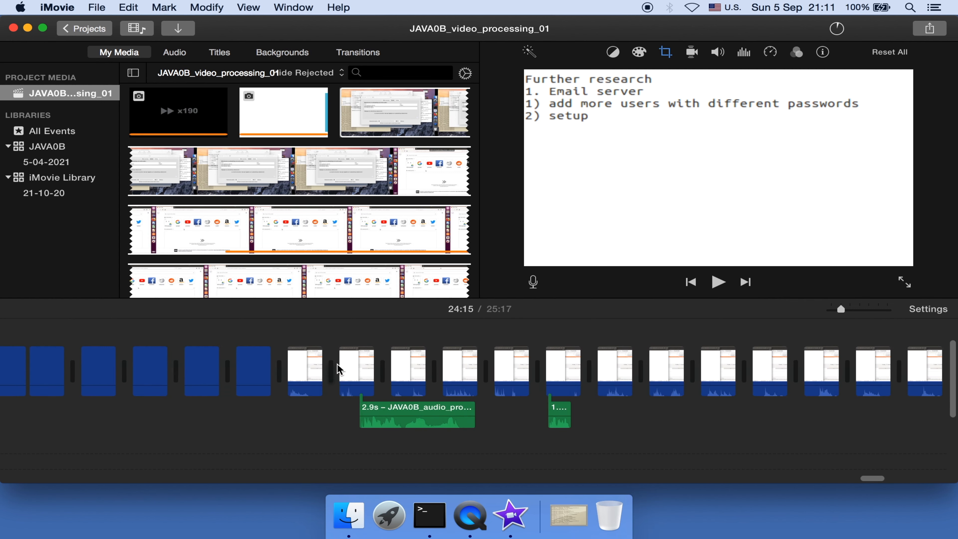
scroll(340, 369, left, 6)
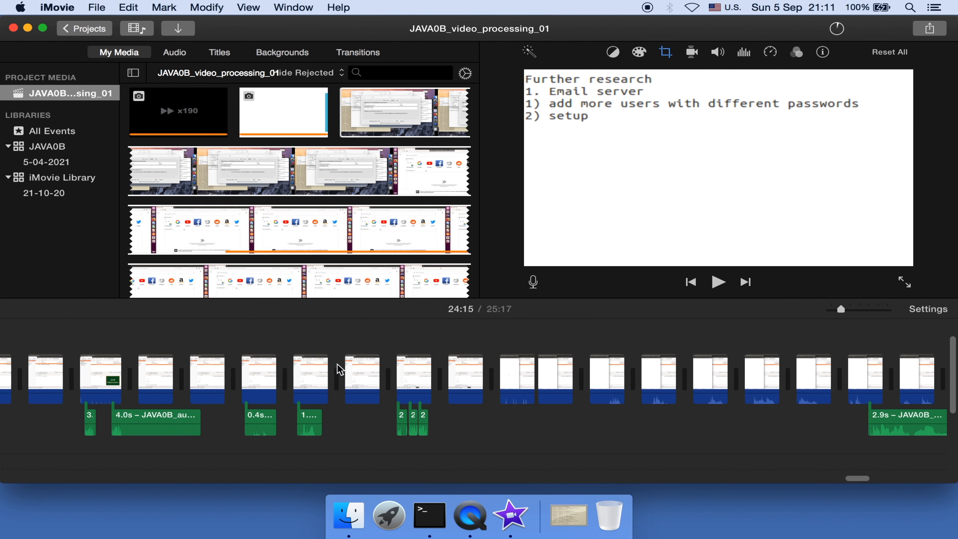
scroll(338, 367, left, 12)
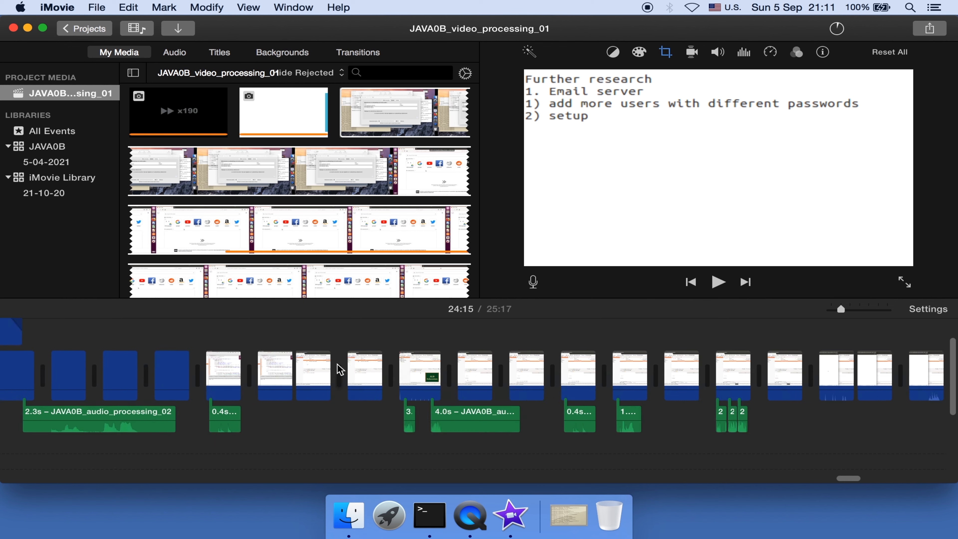
scroll(338, 366, left, 16)
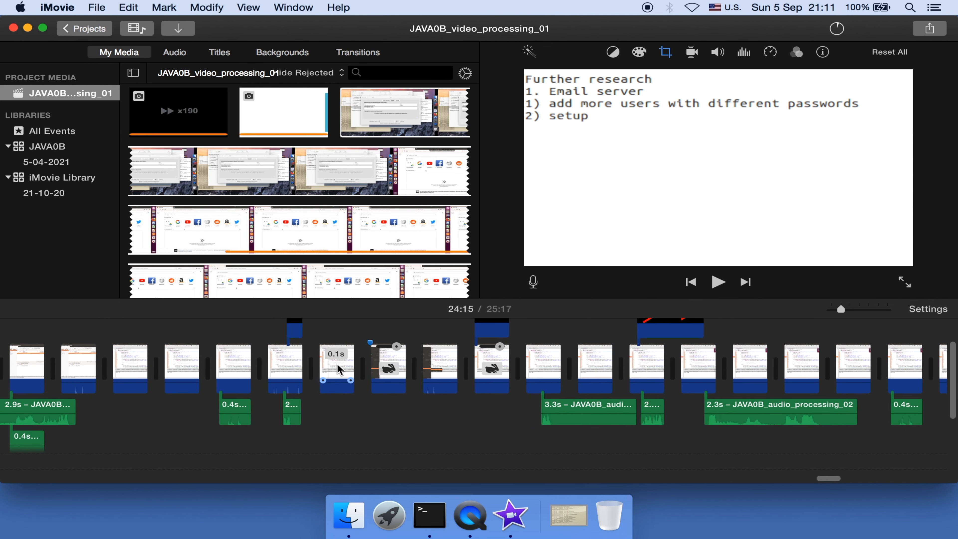
scroll(337, 367, left, 12)
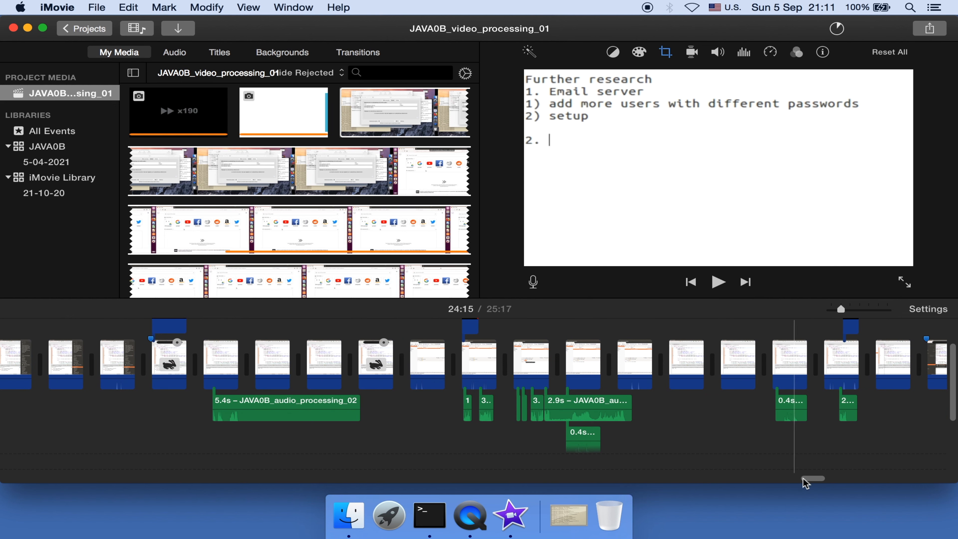
scroll(717, 449, left, 12)
scroll(815, 473, left, 15)
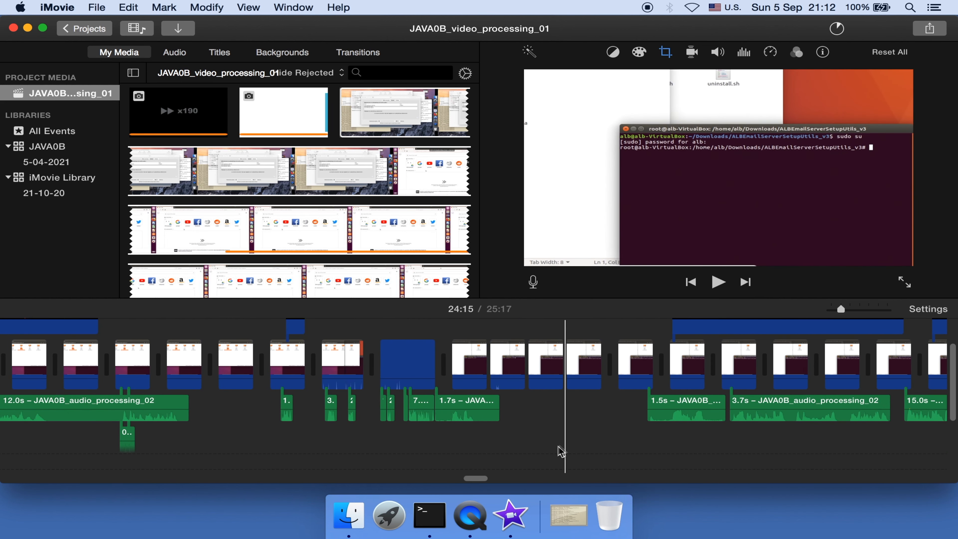
scroll(406, 444, left, 7)
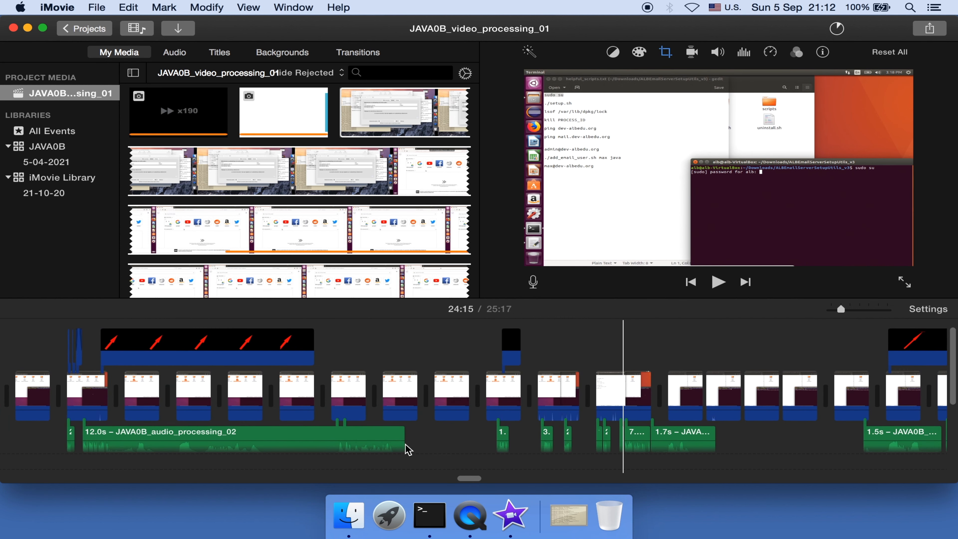
scroll(406, 447, left, 3)
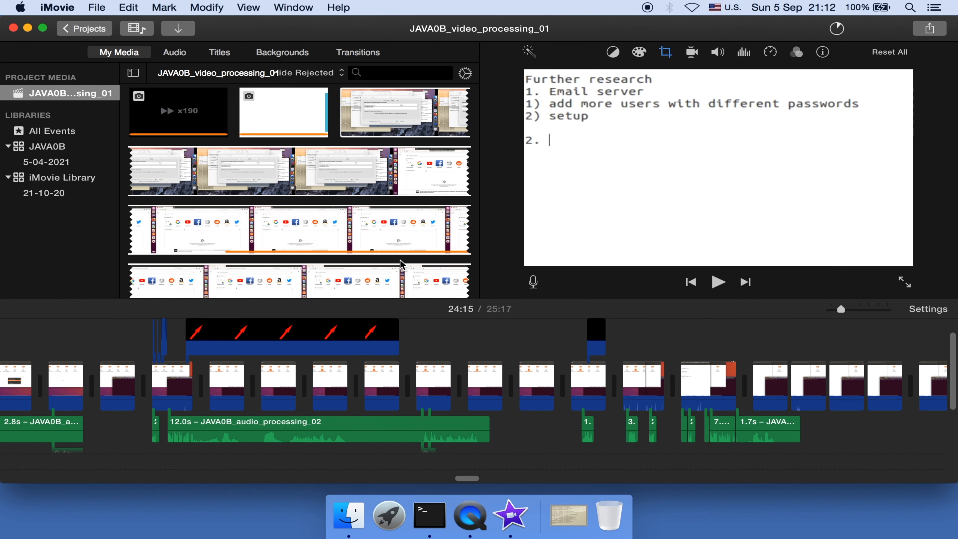
scroll(402, 267, down, 5)
scroll(401, 273, down, 10)
scroll(401, 273, down, 10)
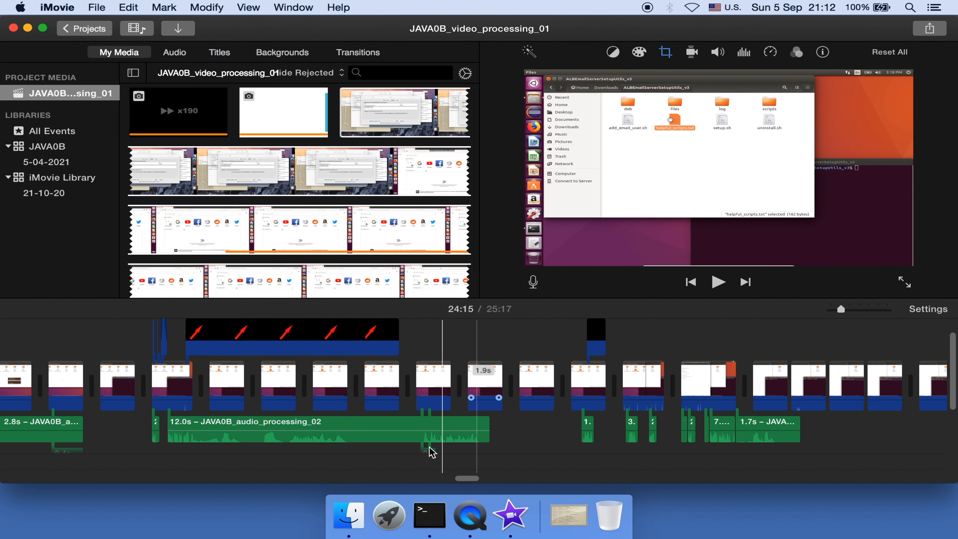
Play back the timeline from near the end of the 12.0s audio clip to check the footage.
click(421, 454)
key(space)
key(space)
key(space)
key(space)
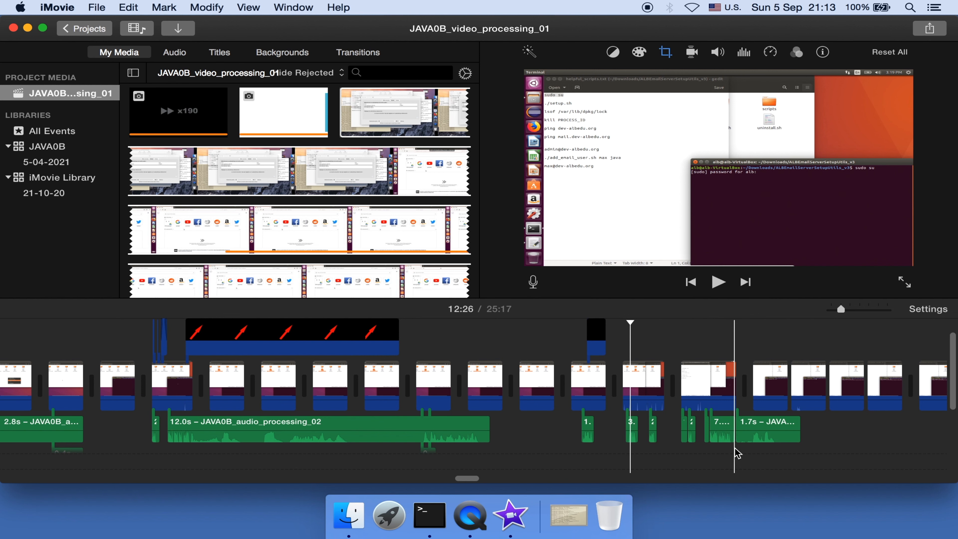
Switch to Terminal and review the first condition in case-study.txt, highlighting the MS-DOS FAT-32 file system and its maximum file size.
click(430, 515)
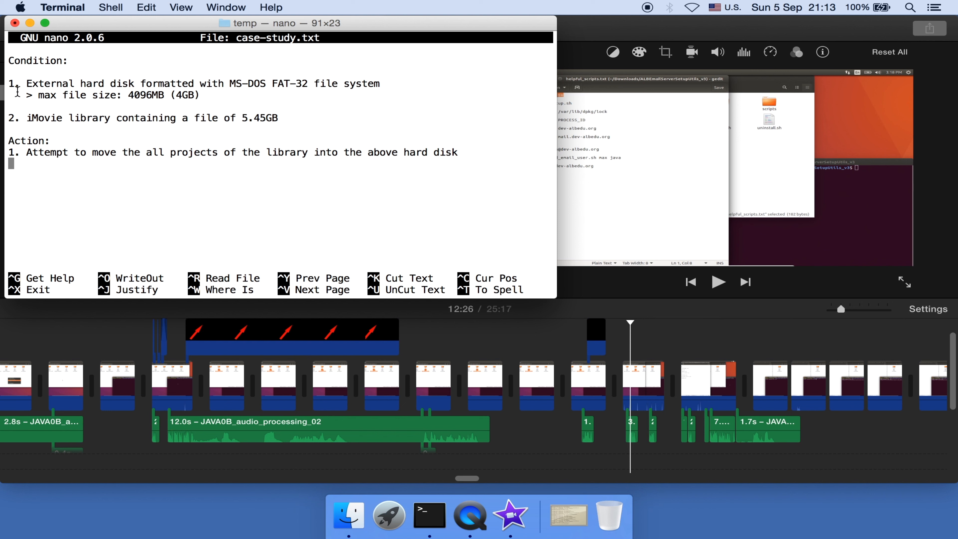
drag(10, 84, 297, 135)
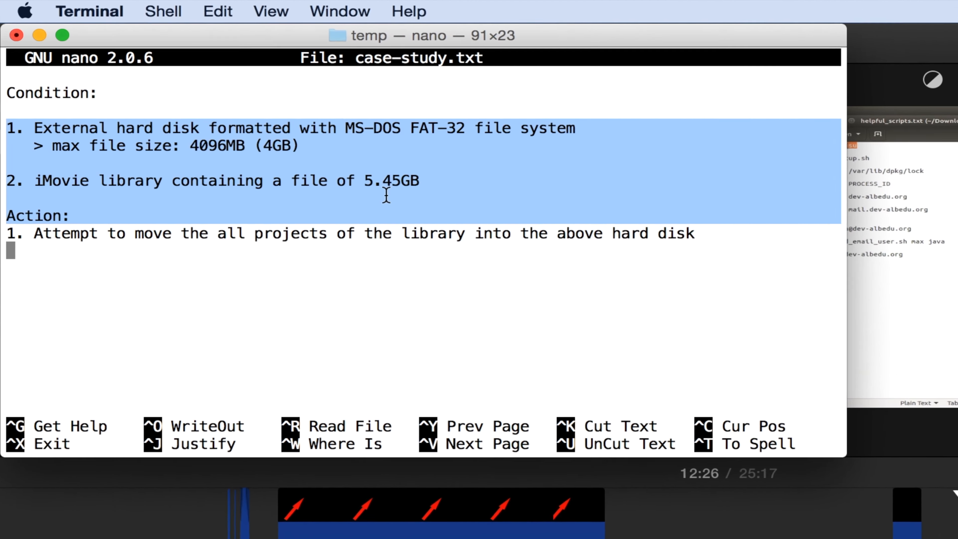
click(377, 190)
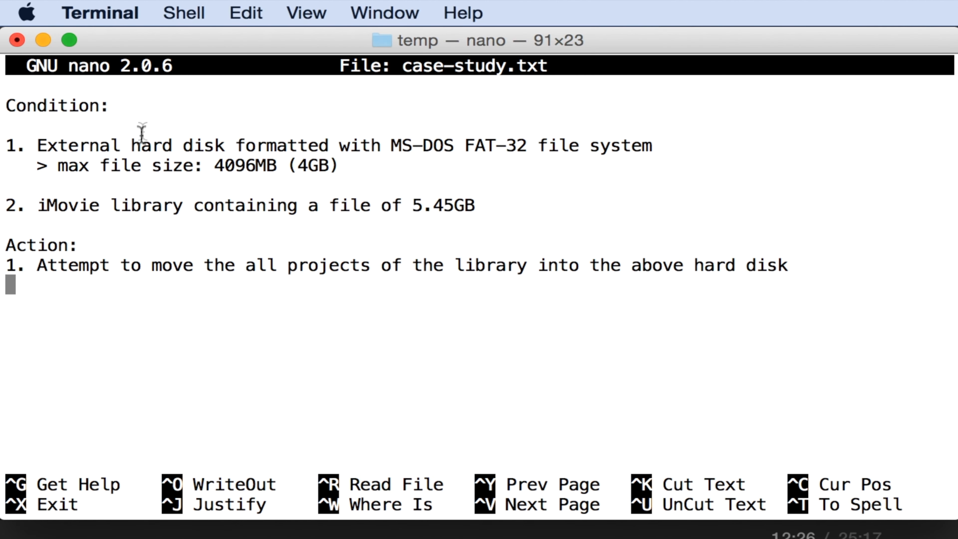
drag(141, 142, 191, 139)
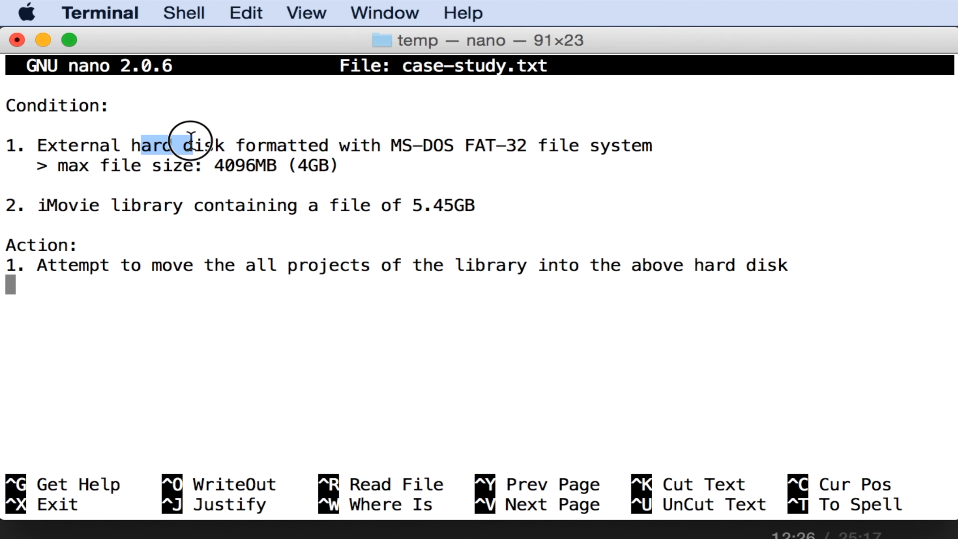
drag(392, 142, 575, 156)
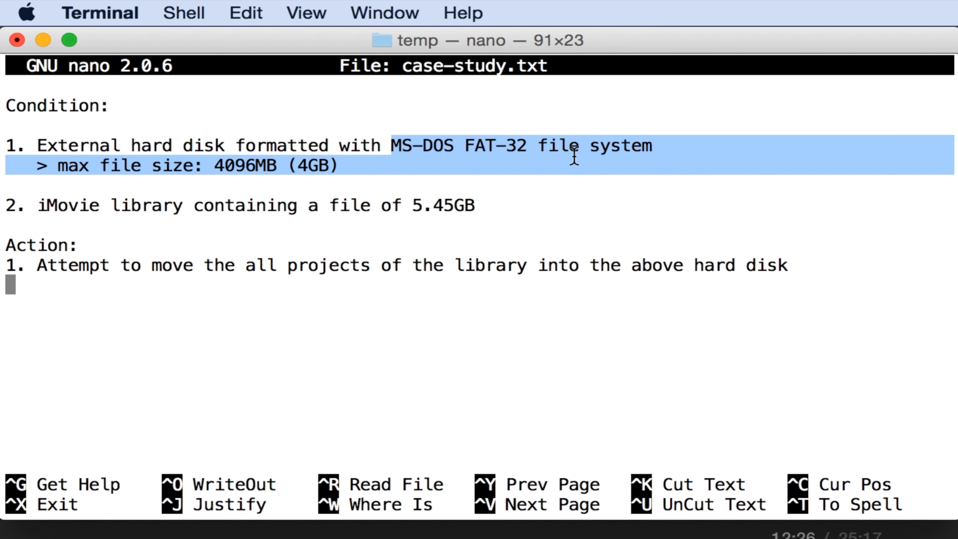
click(374, 159)
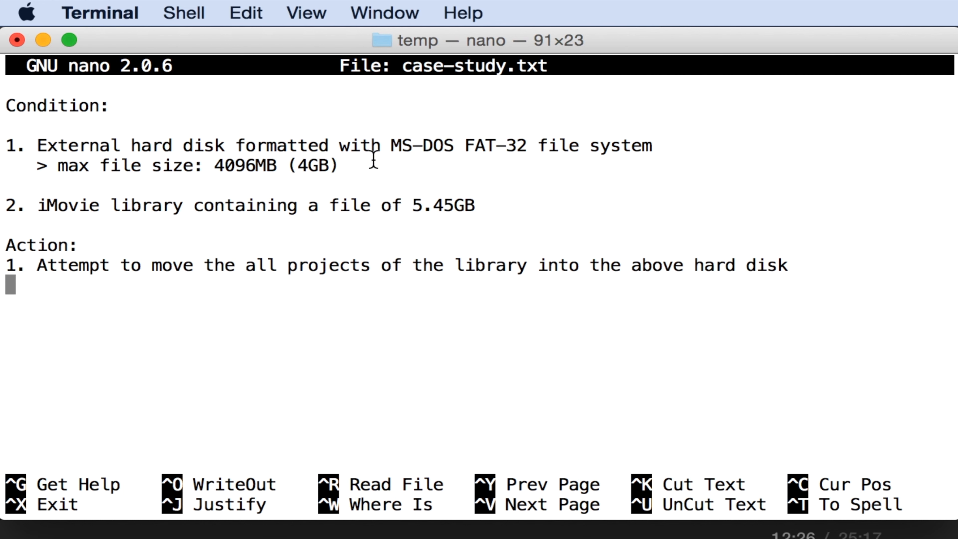
drag(373, 160, 326, 155)
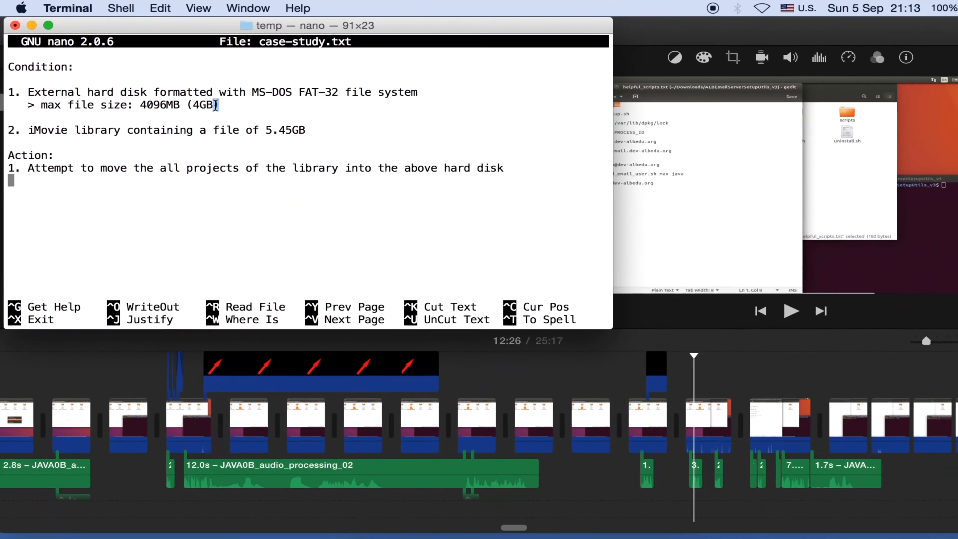
Open Disk Utility by searching Launchpad for "disk" and check the format of the TRANSCEND volume.
mouse_move(399, 516)
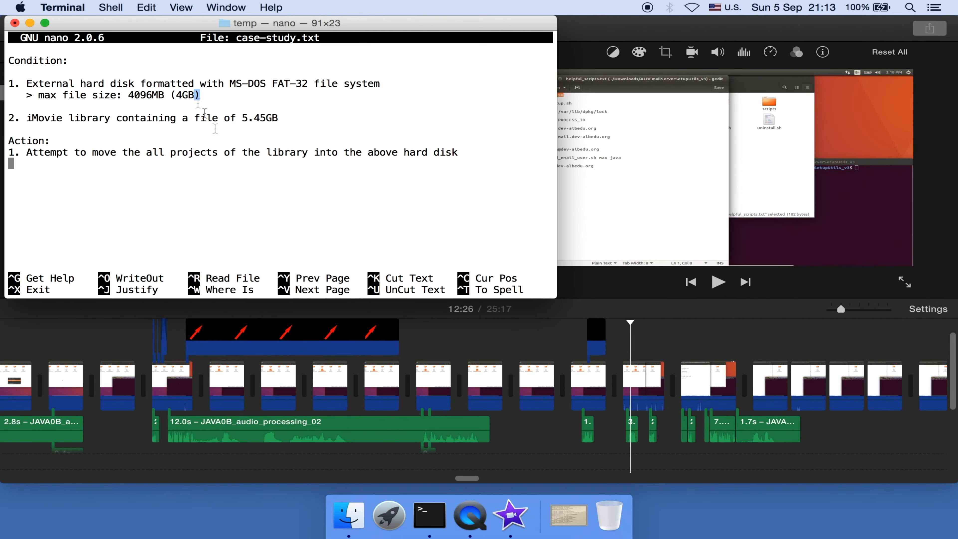
click(397, 519)
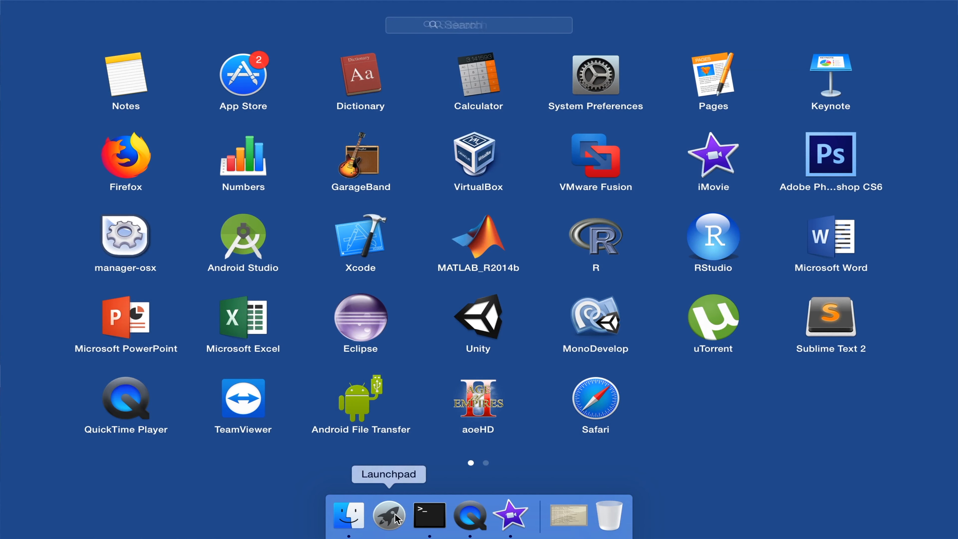
text(disk)
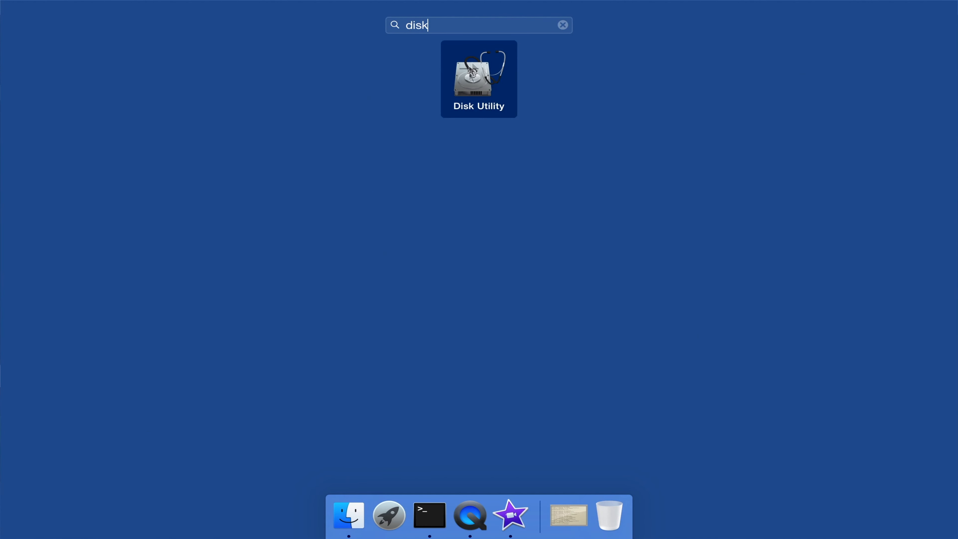
click(472, 75)
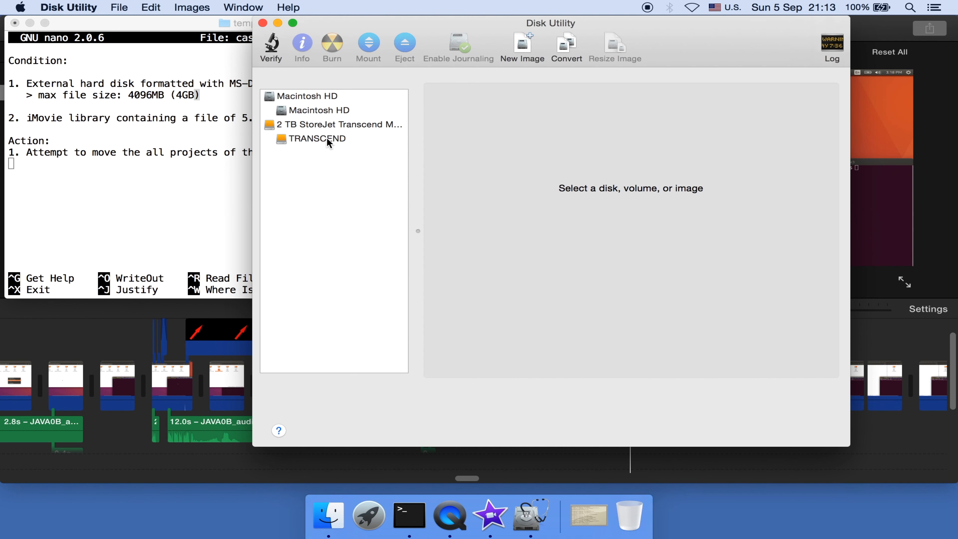
click(326, 139)
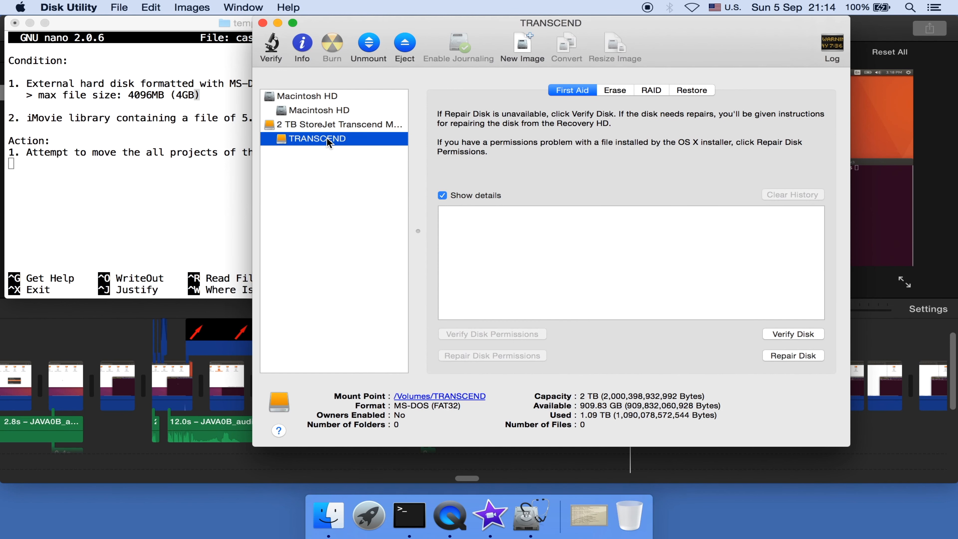
click(392, 405)
drag(393, 405, 469, 410)
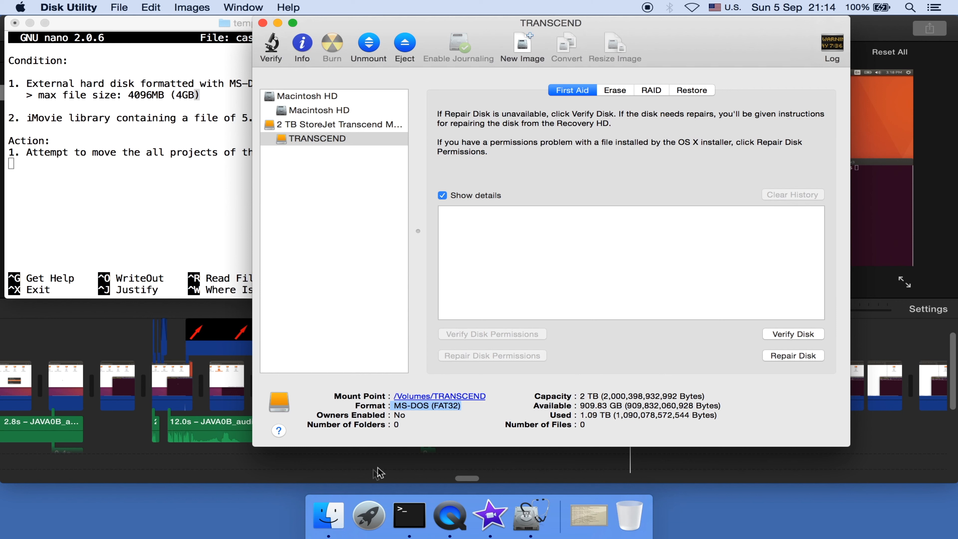
Switch to Finder and check the file size of Untitled.mp4 in the Desktop's temp folder.
click(325, 515)
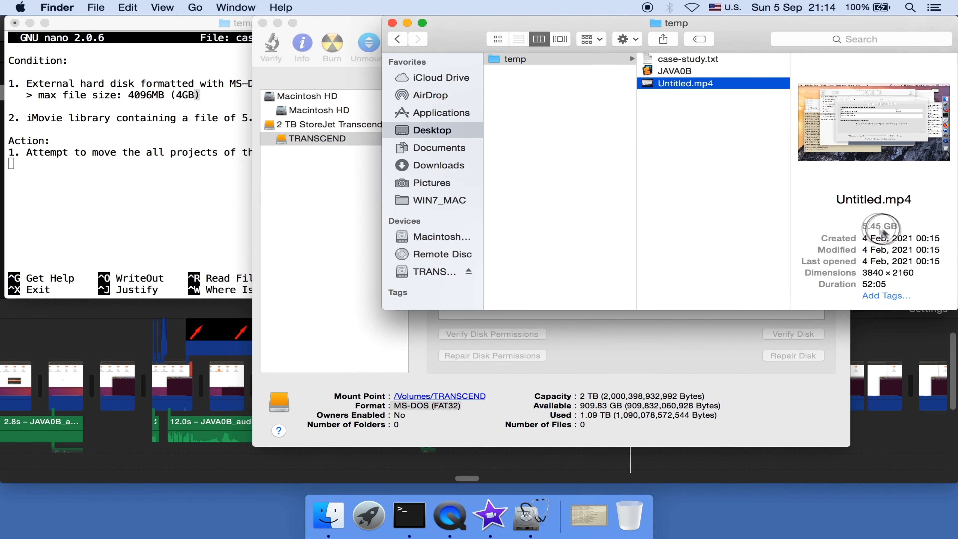
mouse_move(870, 227)
mouse_down()
mouse_move(899, 227)
mouse_move(885, 227)
mouse_up()
click(741, 193)
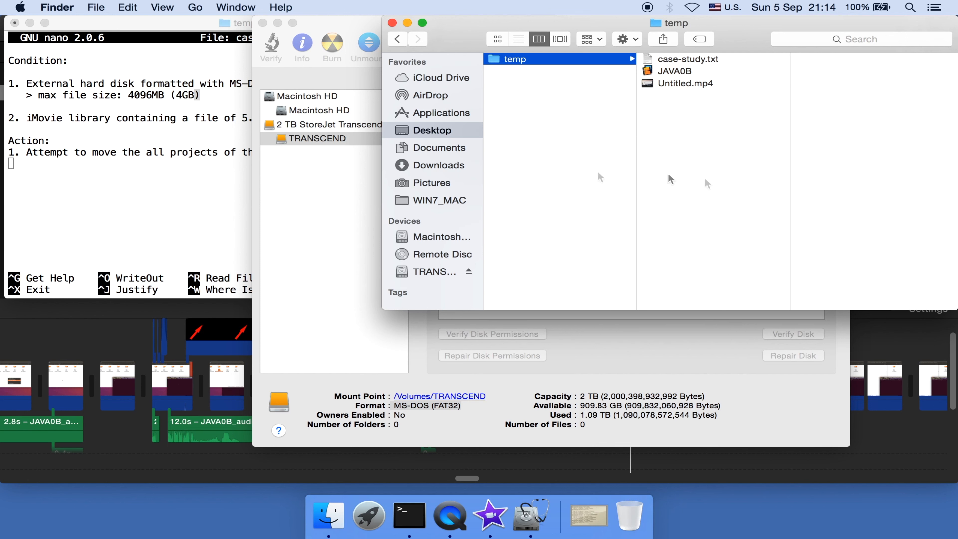
Open a second Finder window clear of the temp folder's file list and show the TRANSCEND drive in it.
click(101, 9)
click(108, 23)
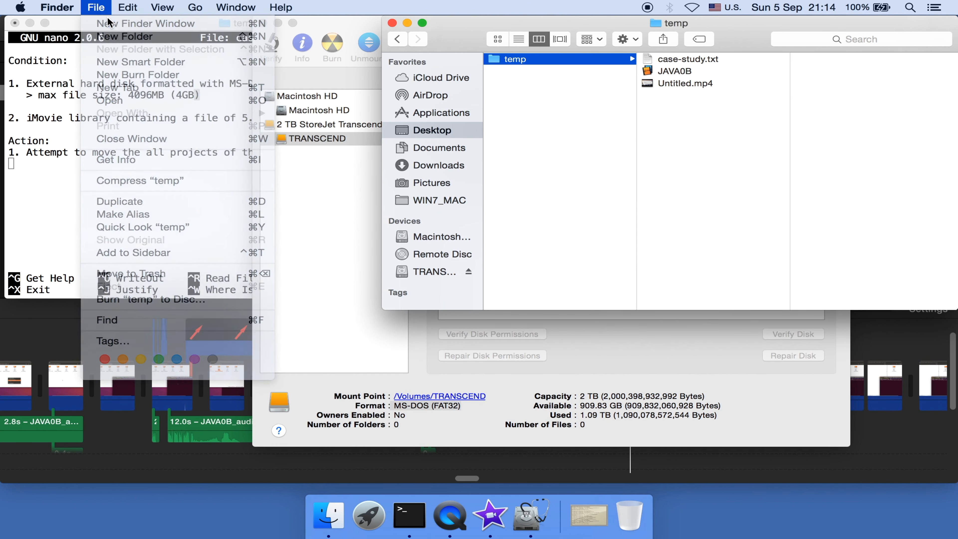
drag(295, 75, 160, 197)
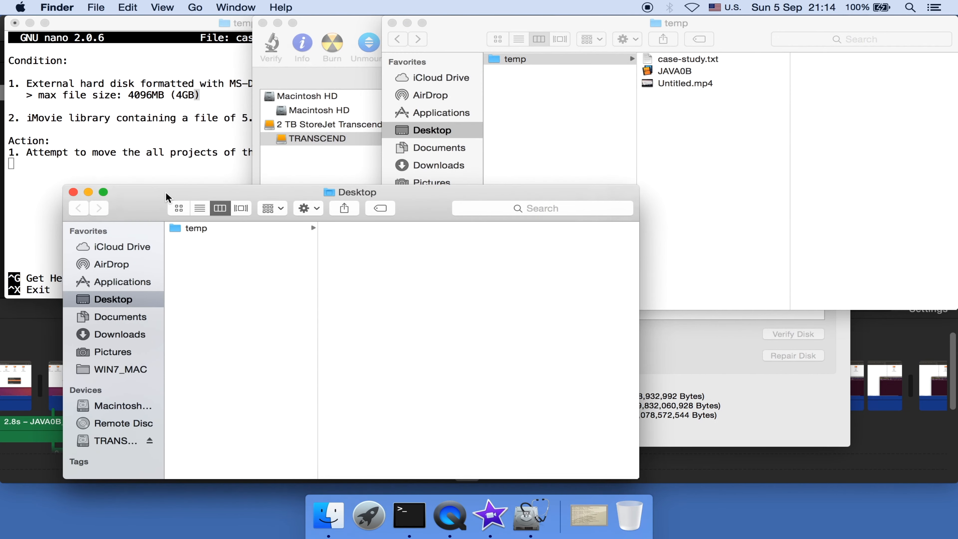
click(101, 441)
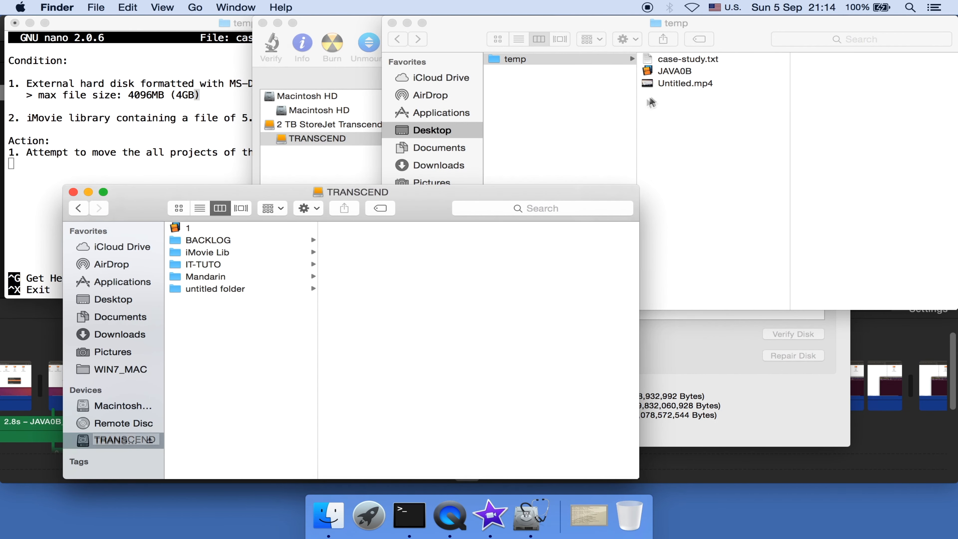
Try to copy Untitled.mp4 from the temp folder to the TRANSCEND drive, then read and dismiss the resulting alert.
drag(675, 84, 254, 357)
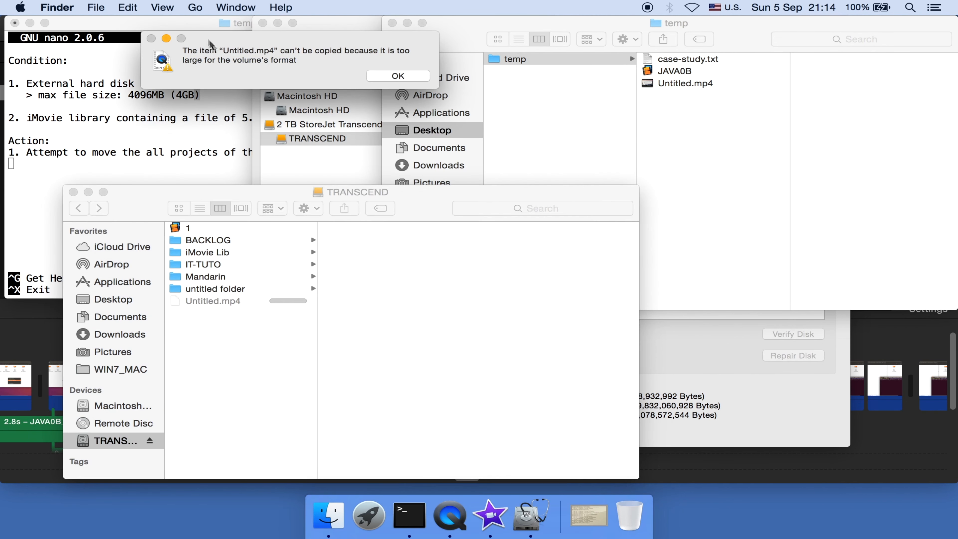
drag(185, 49, 252, 70)
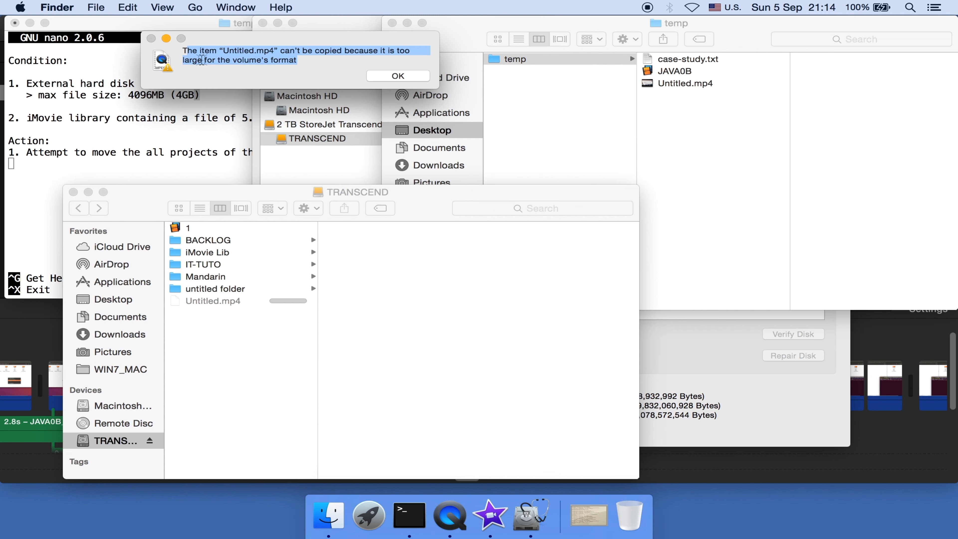
double_click(194, 60)
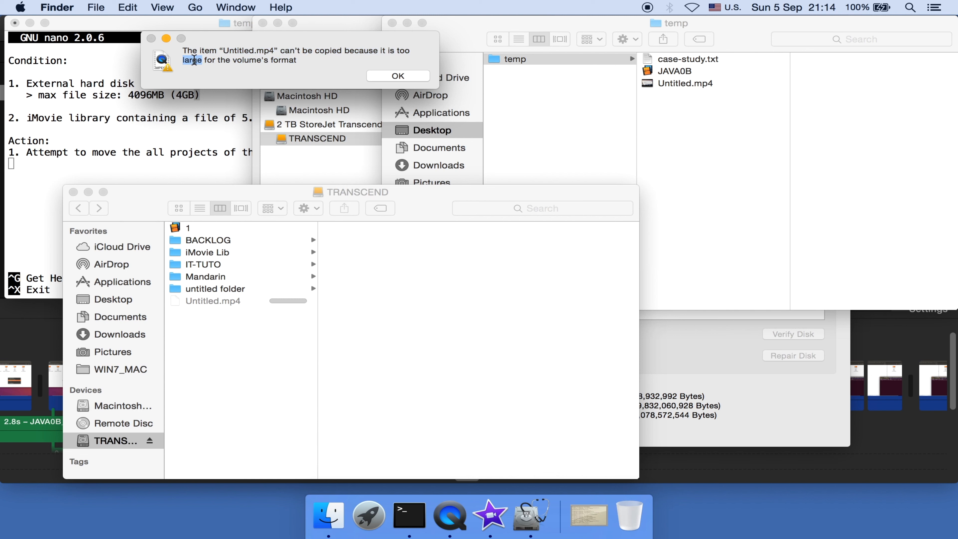
click(399, 76)
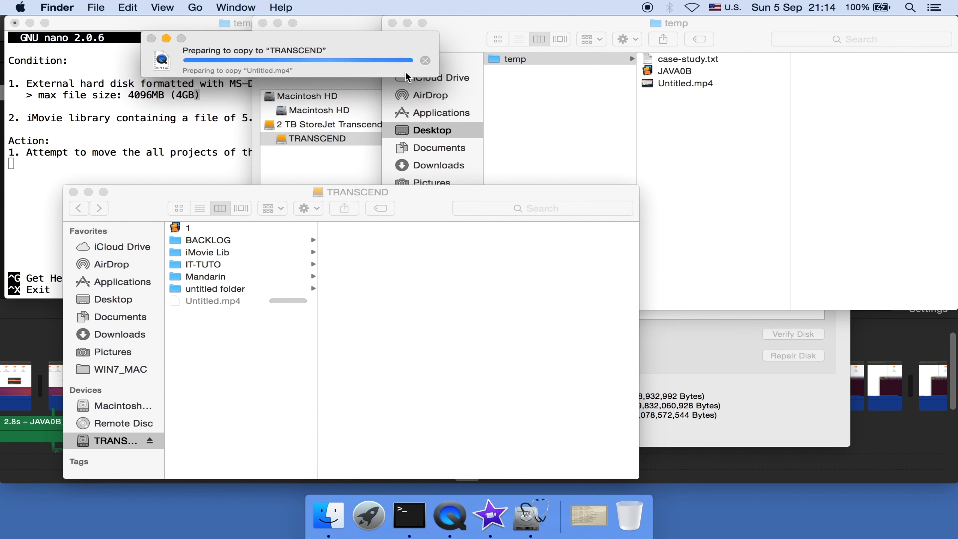
Return to case-study.txt in Terminal and highlight the second condition about the iMovie library's file.
click(131, 126)
click(37, 120)
drag(36, 120, 266, 123)
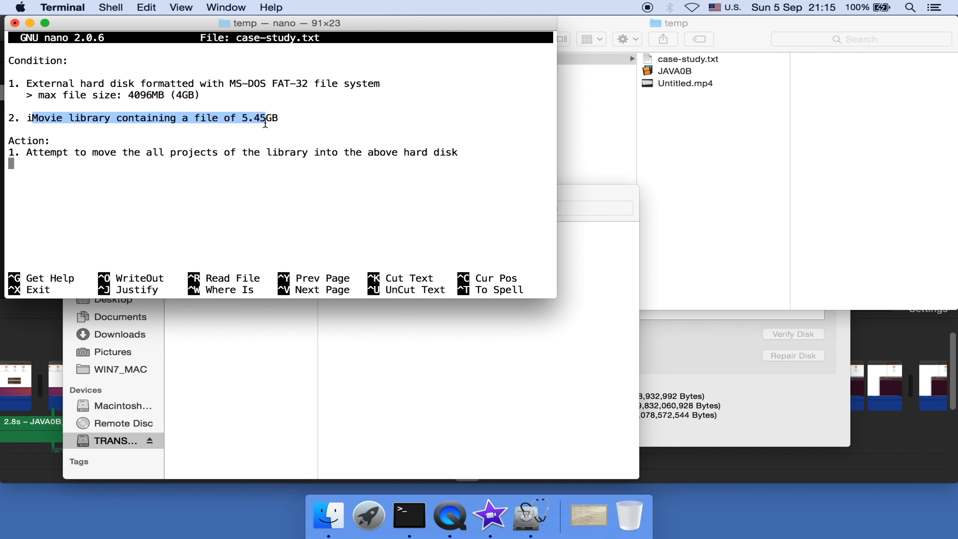
Show the JAVA0B library's package contents in Finder and check the size of Untitled.mp4 in JAVA0B_video_processing_01's Original Media folder.
right_click(657, 73)
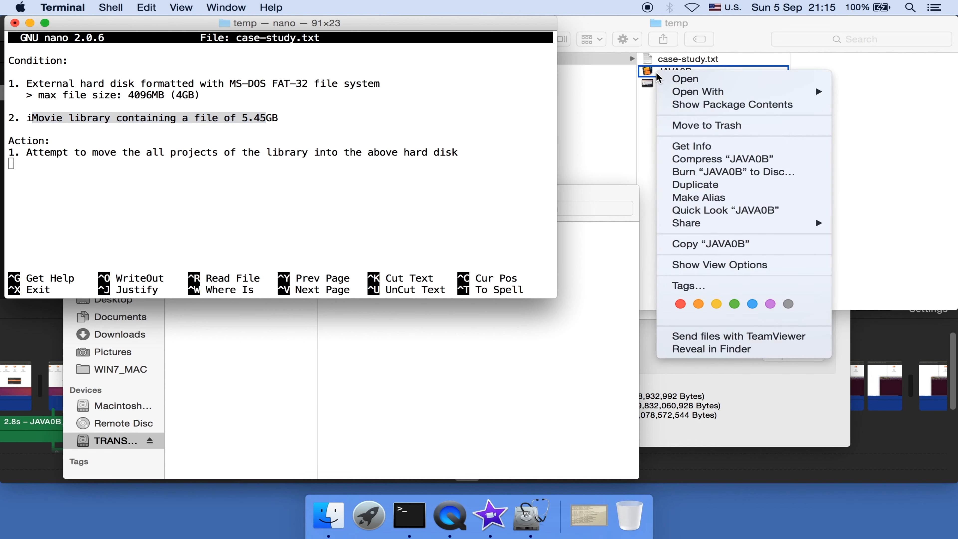
click(681, 108)
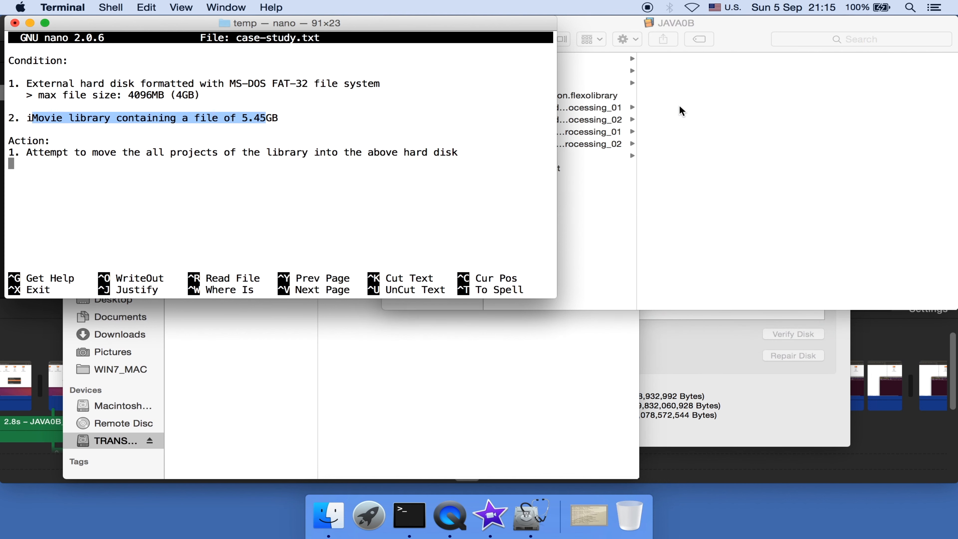
click(593, 132)
click(696, 99)
scroll(864, 187, down, 10)
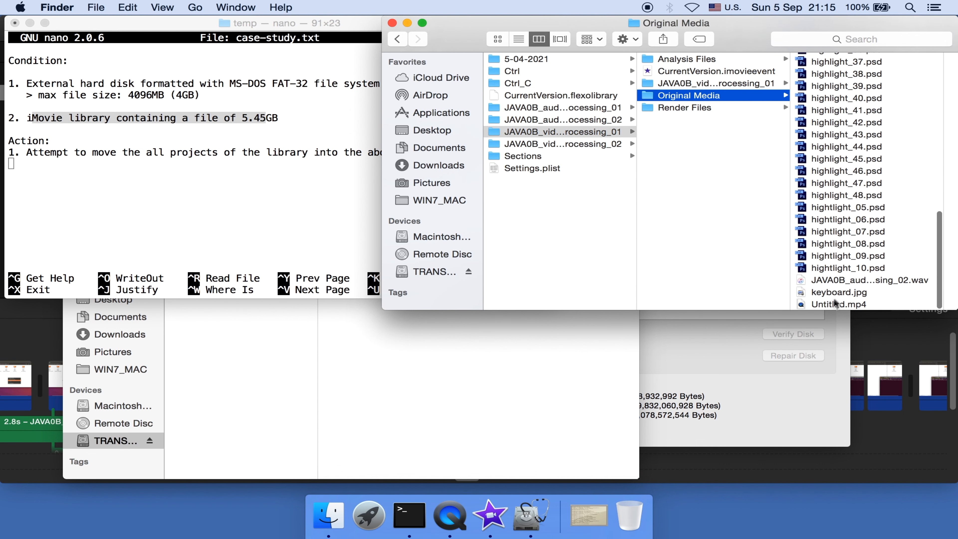
click(829, 304)
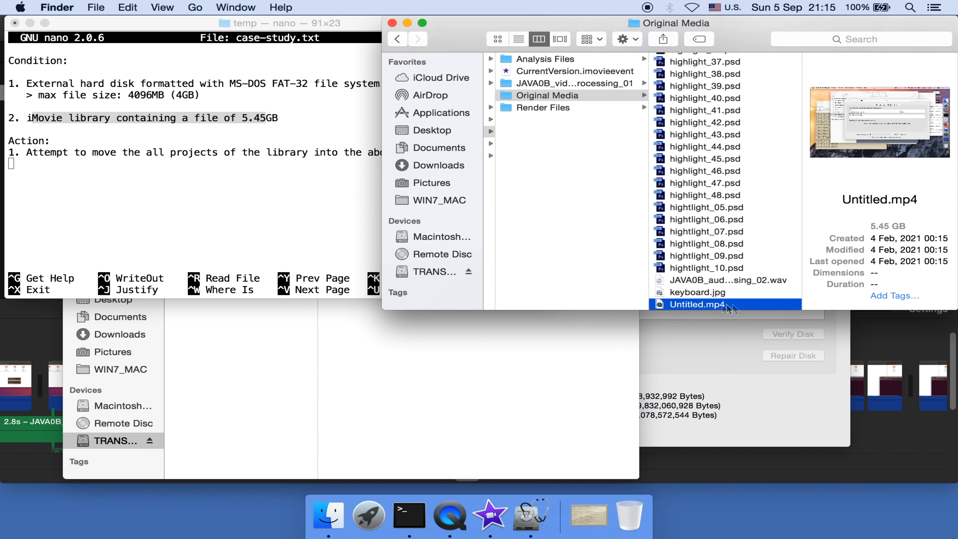
drag(874, 226, 916, 228)
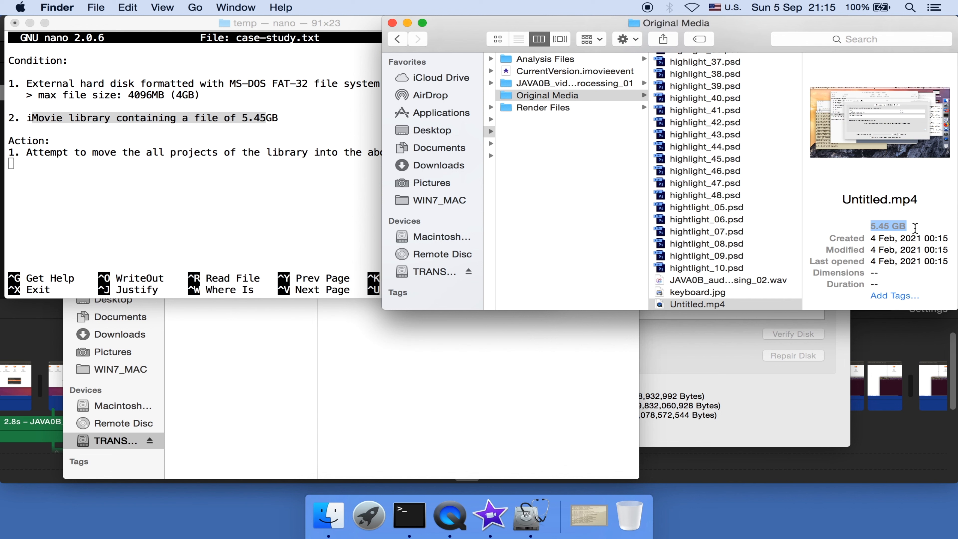
Go back to the temp folder and check the total size of the JAVA0B library.
scroll(644, 194, left, 5)
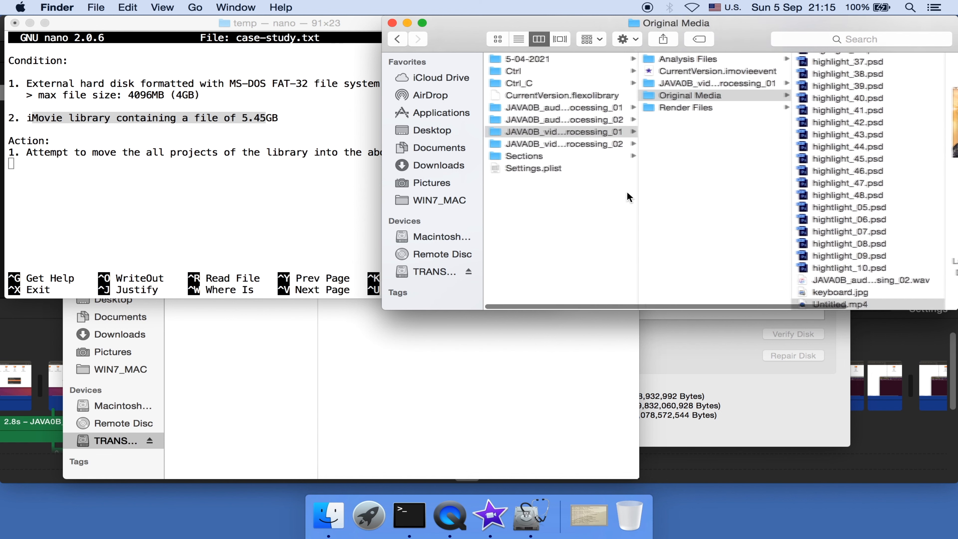
click(551, 218)
click(403, 43)
click(403, 43)
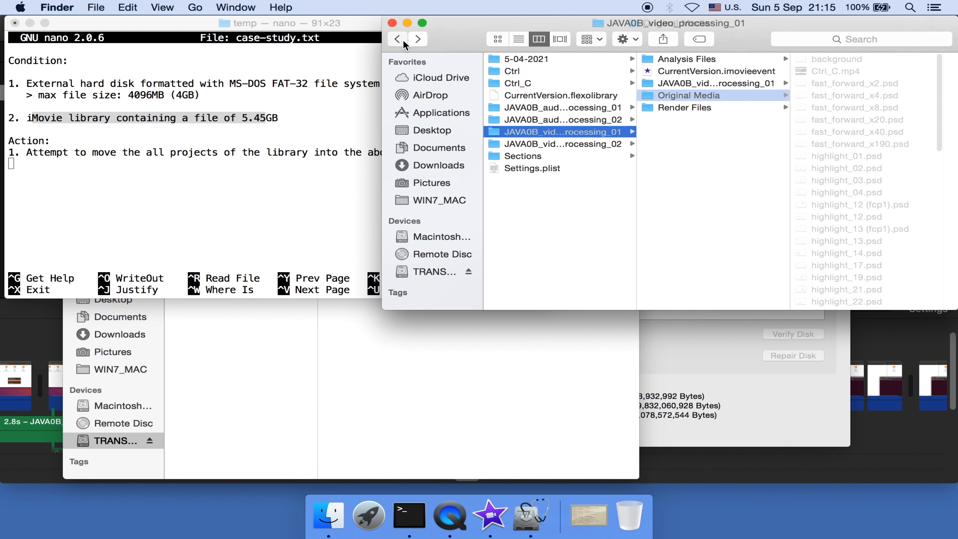
click(403, 43)
click(403, 43)
click(670, 71)
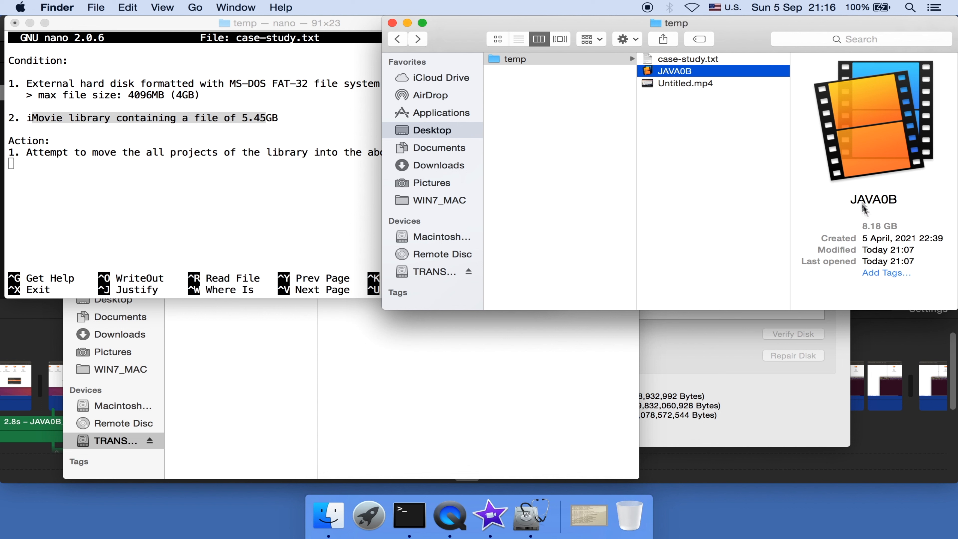
drag(863, 224, 899, 227)
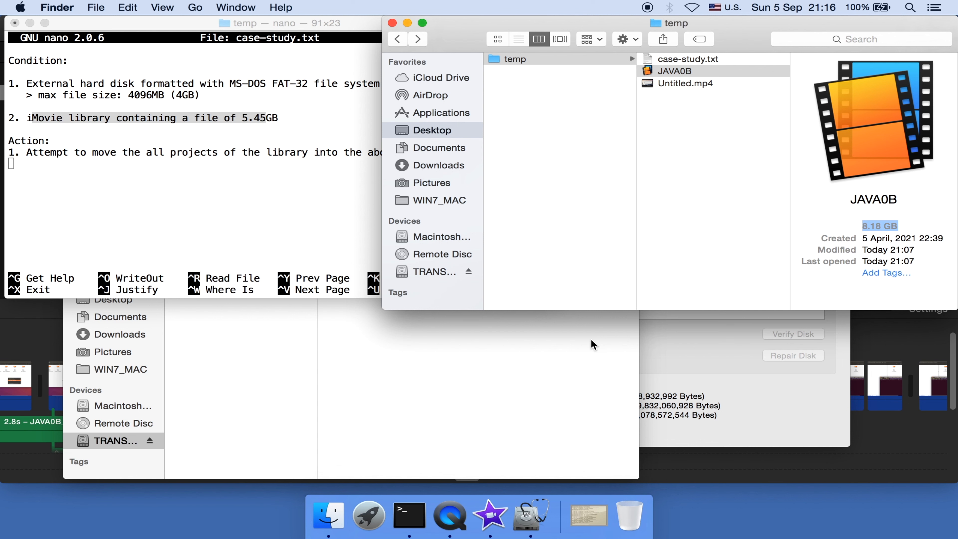
Try to copy the JAVA0B library from the temp folder to the TRANSCEND drive, then read and dismiss the resulting alert.
click(595, 345)
drag(683, 73, 244, 398)
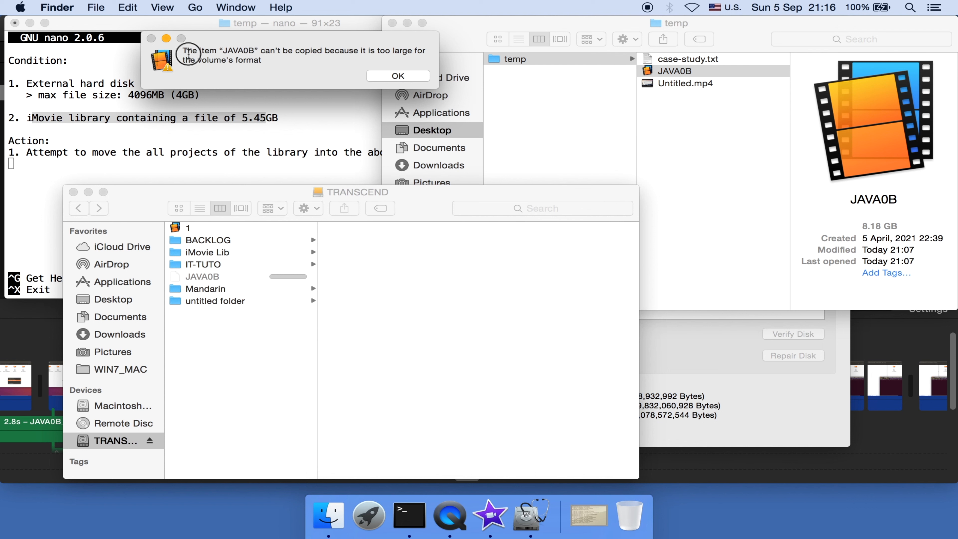
triple_click(187, 52)
click(373, 46)
drag(372, 46, 408, 49)
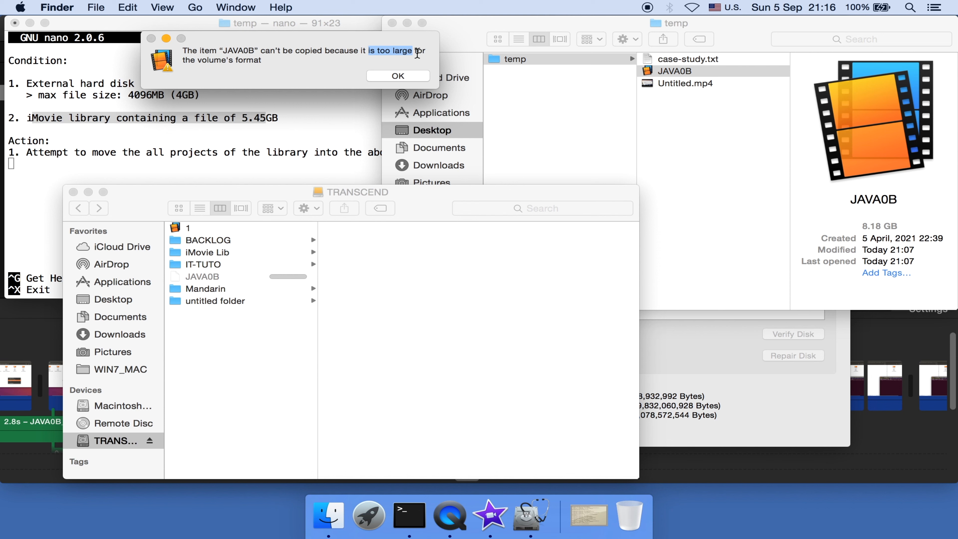
click(414, 79)
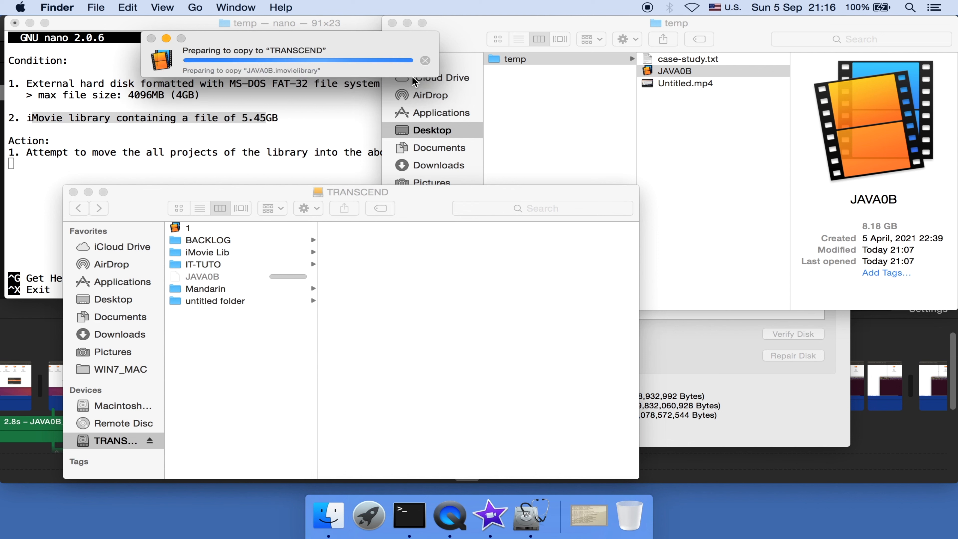
Bring case-study.txt forward in Terminal and highlight the action about moving all of the library's projects to the hard disk.
click(321, 113)
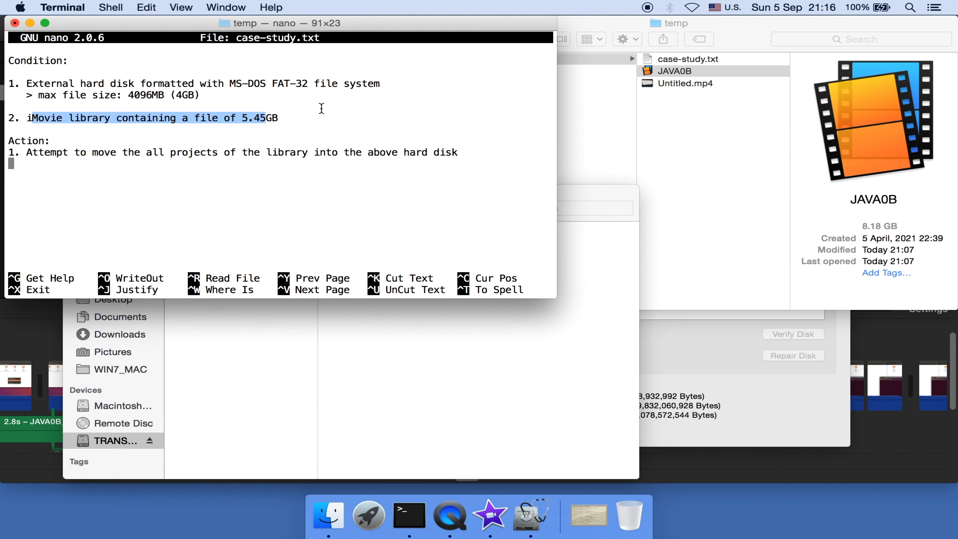
click(72, 154)
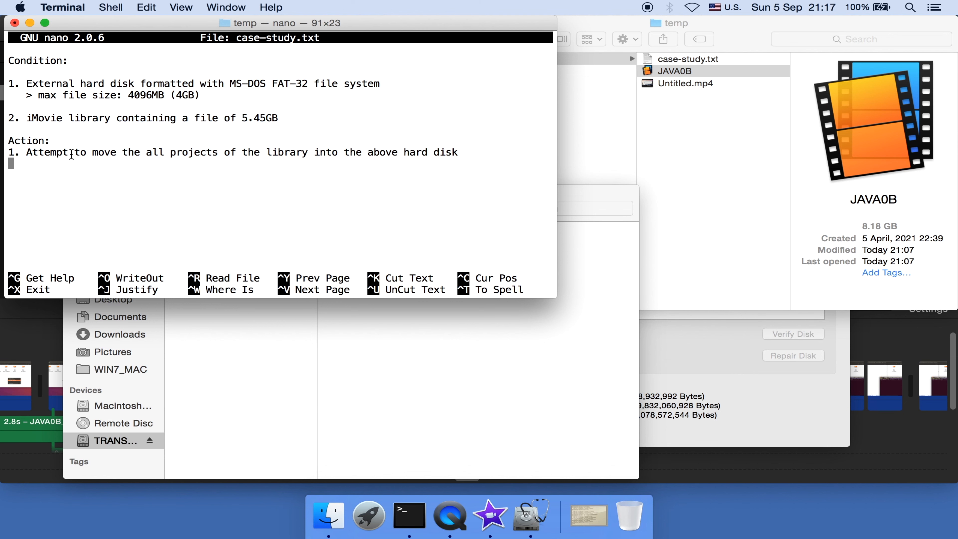
drag(72, 155, 107, 166)
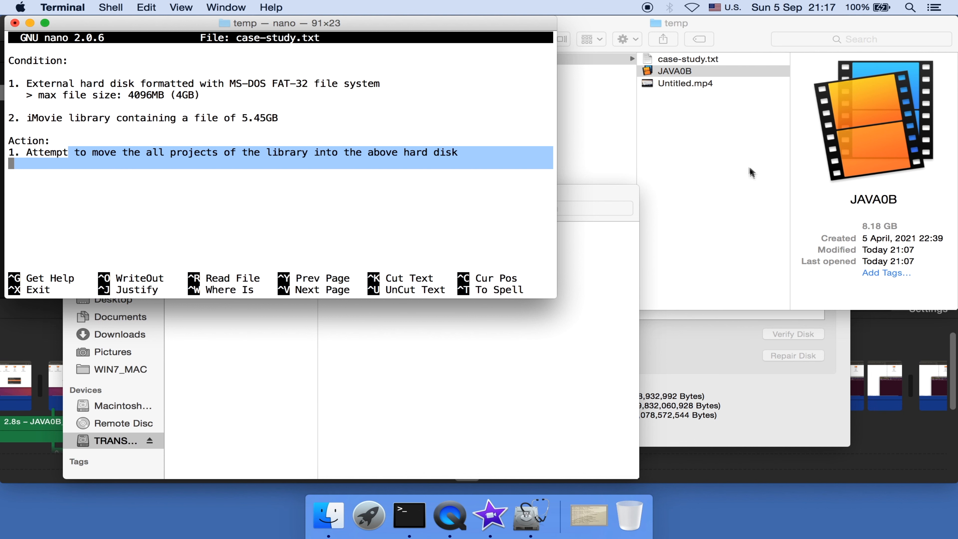
Open the JAVA0B library from the temp folder in iMovie and display the projects of the JAVA0B library.
click(739, 164)
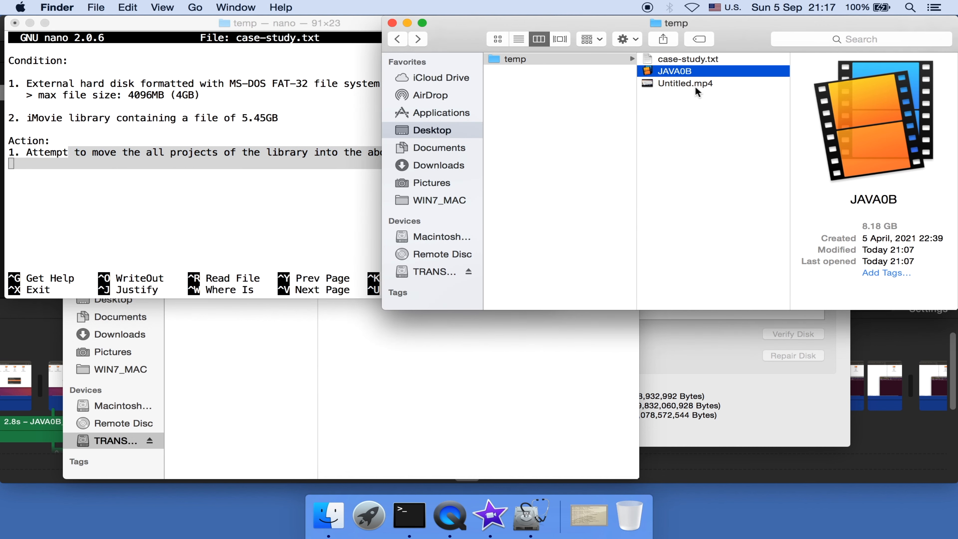
double_click(686, 75)
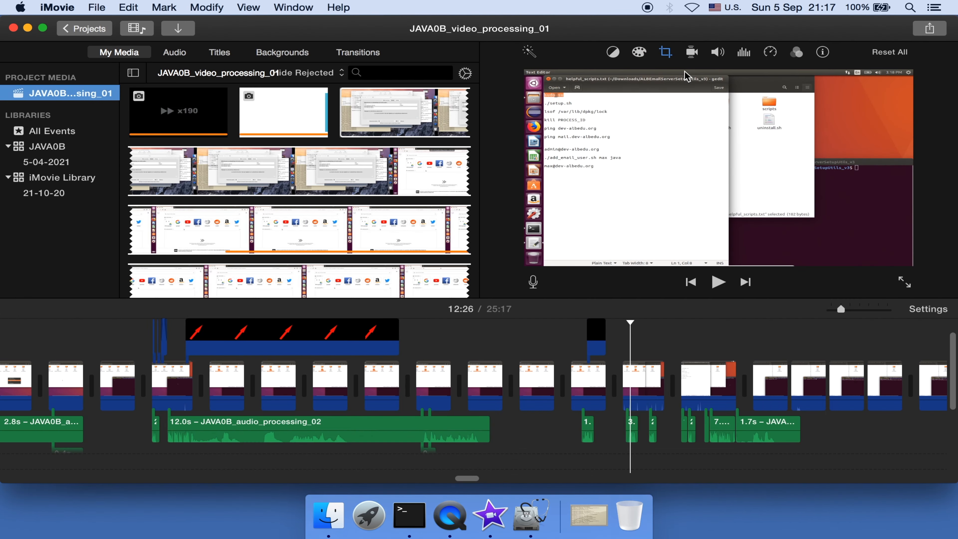
click(87, 28)
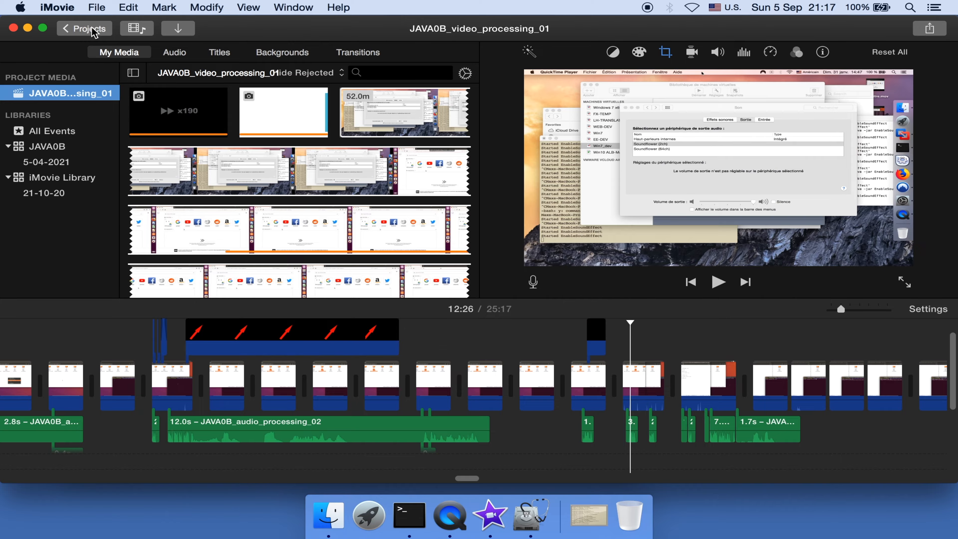
click(401, 67)
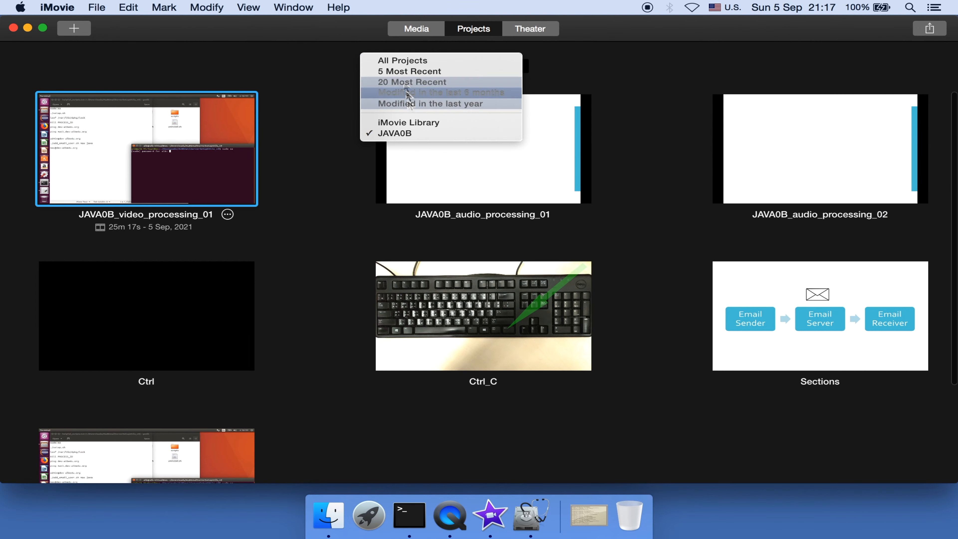
click(407, 134)
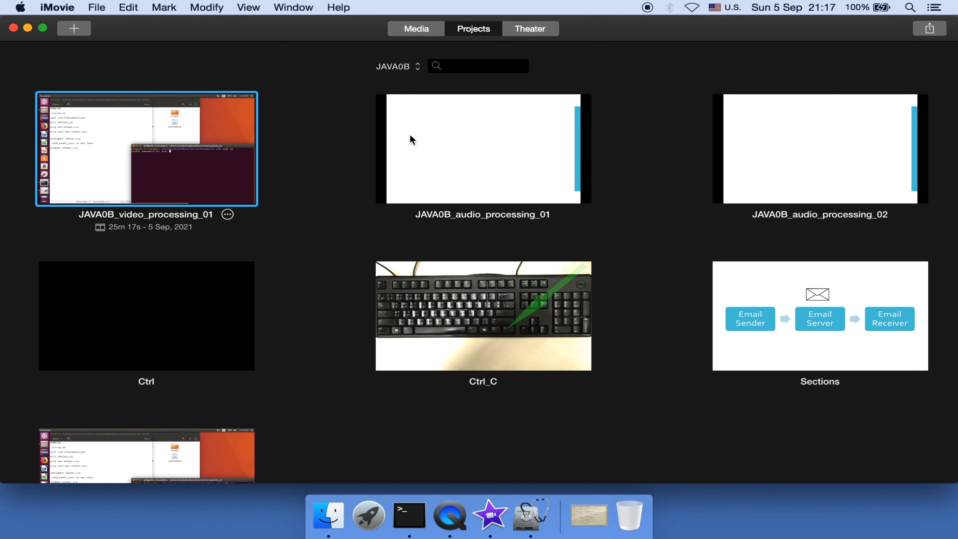
Create a new iMovie library named Fail on the TRANSCEND drive.
click(97, 8)
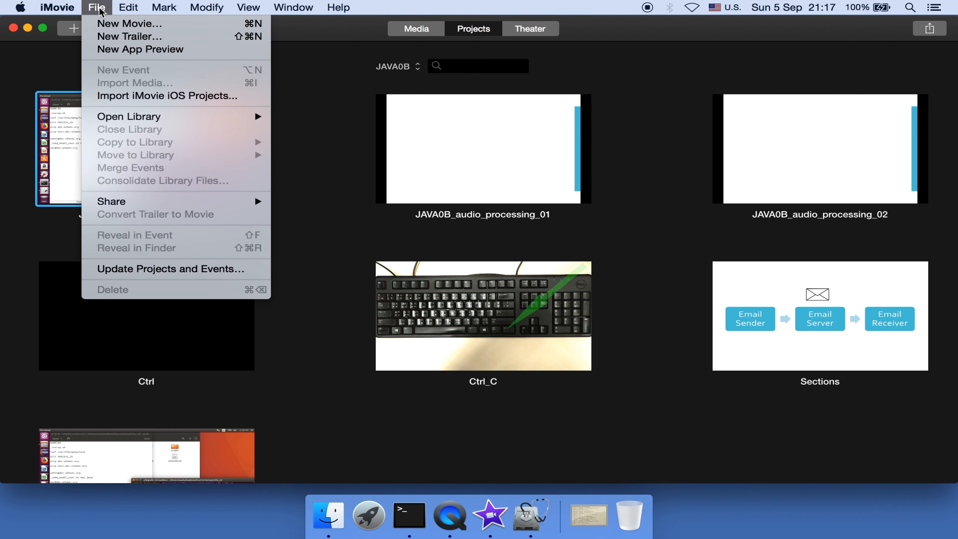
mouse_move(209, 120)
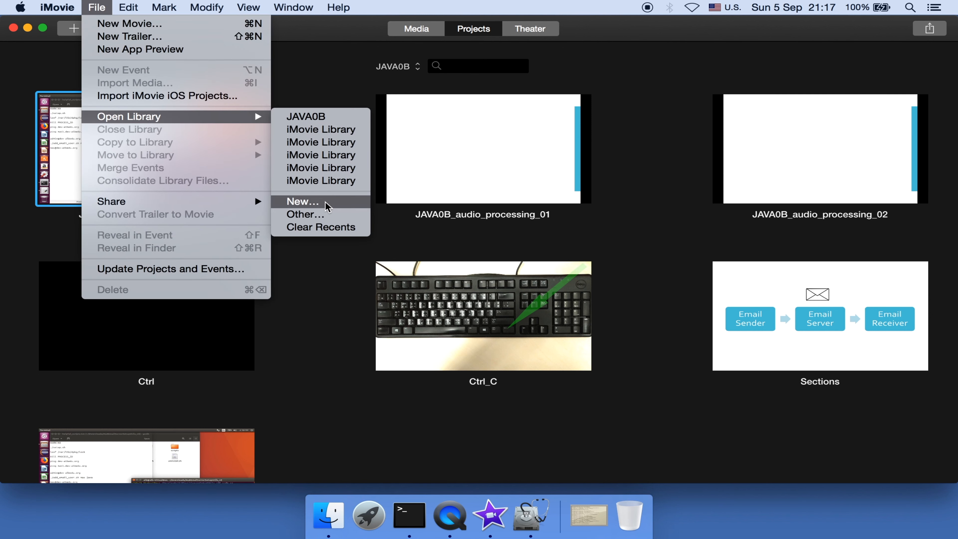
click(303, 202)
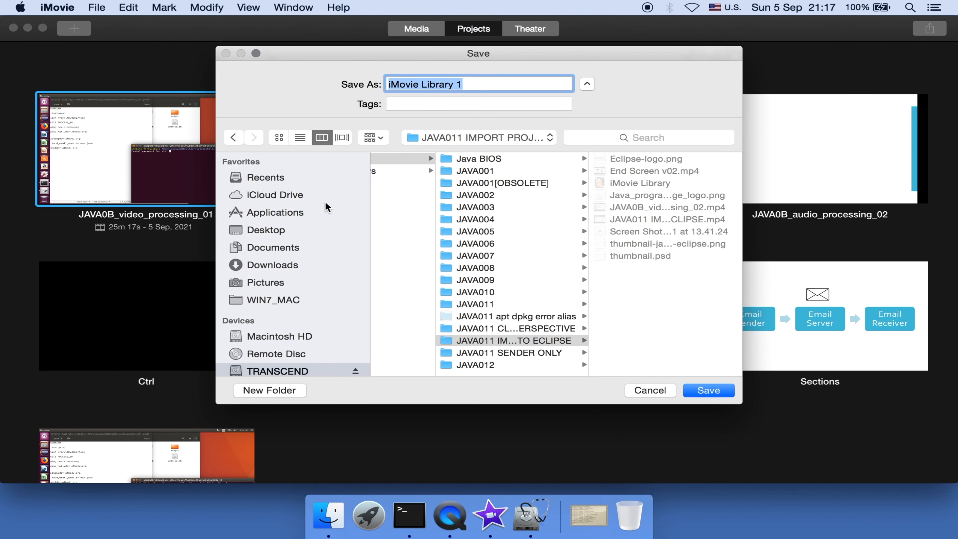
click(280, 373)
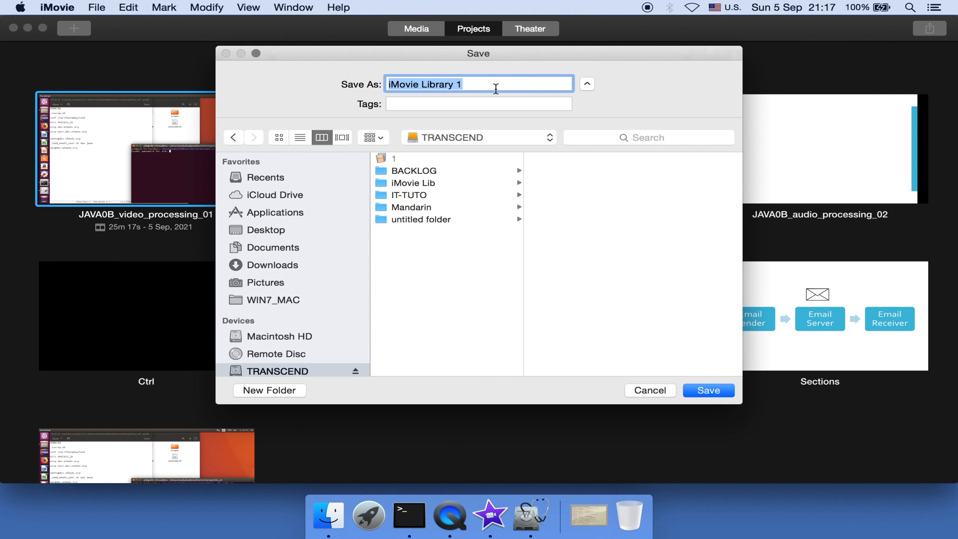
triple_click(496, 89)
text(Fail)
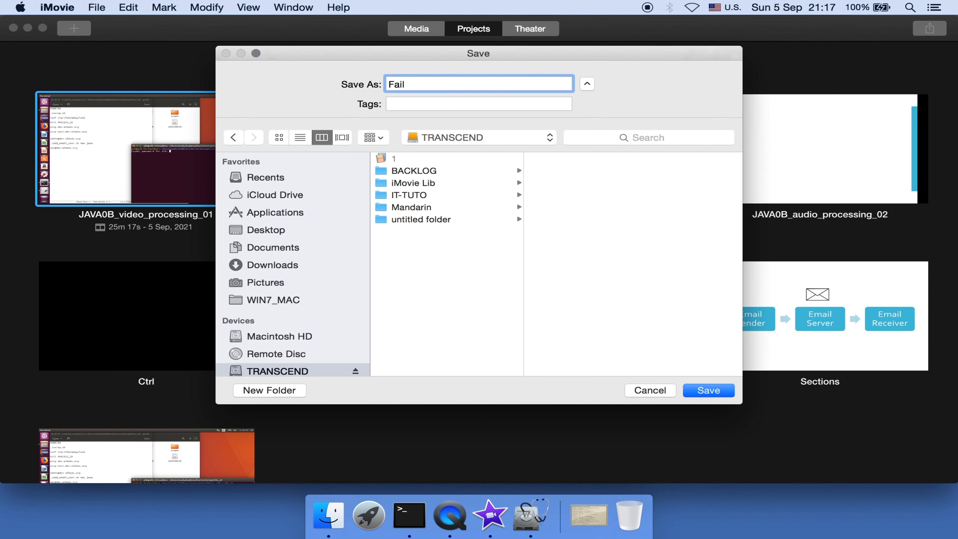
click(708, 390)
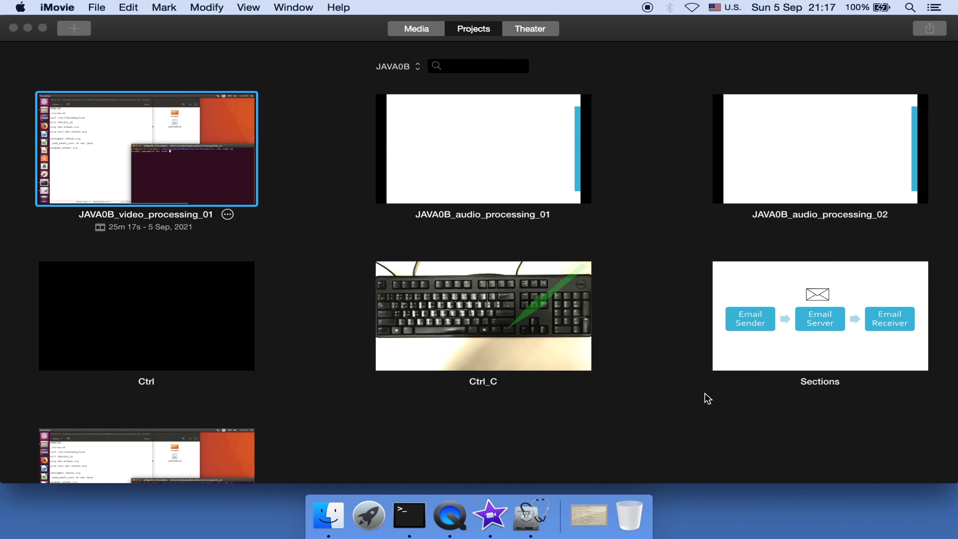
Check that the Fail library is listed and move the JAVA0B_video_processing_01 project to it.
click(412, 68)
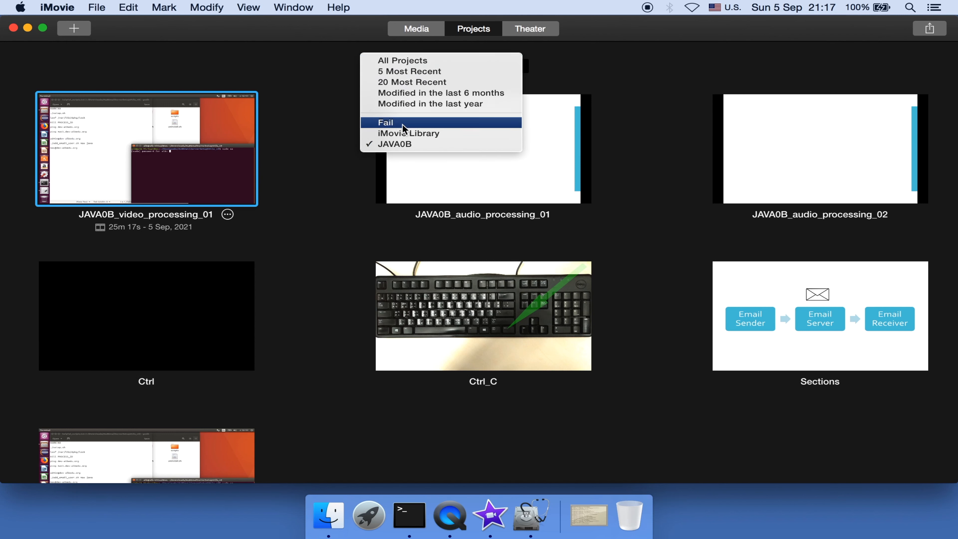
right_click(210, 153)
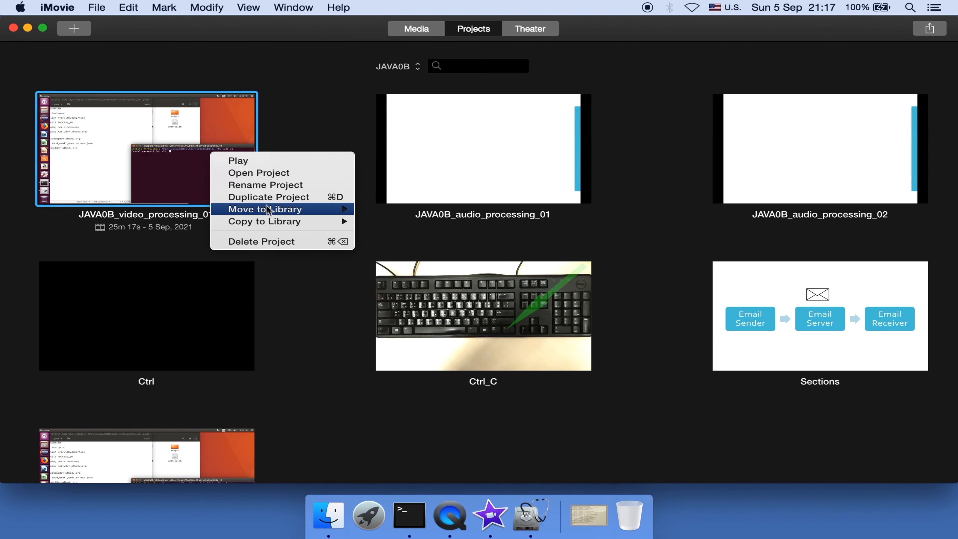
mouse_move(269, 210)
click(373, 223)
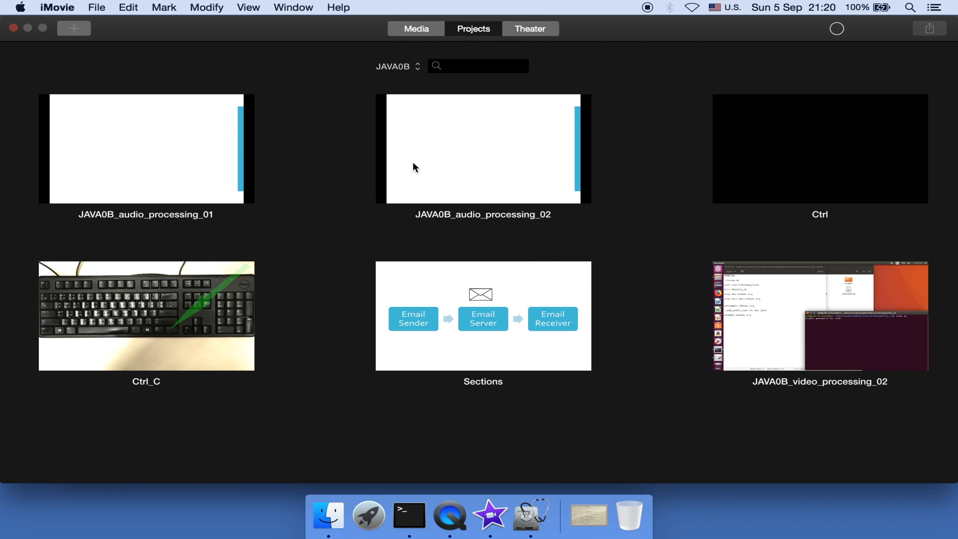
Move the JAVA0B_audio_processing_01 and JAVA0B_audio_processing_02 projects to the Fail library.
right_click(150, 164)
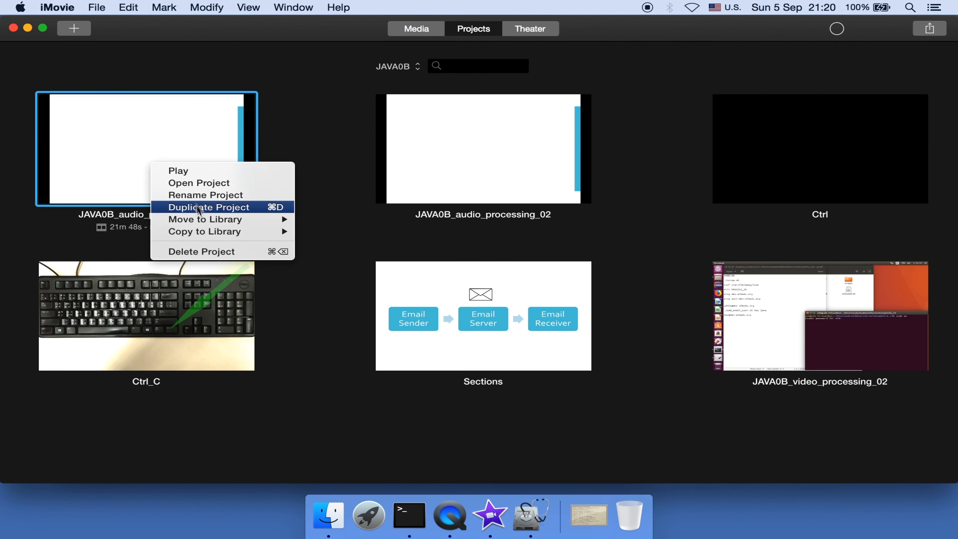
mouse_move(210, 221)
click(317, 220)
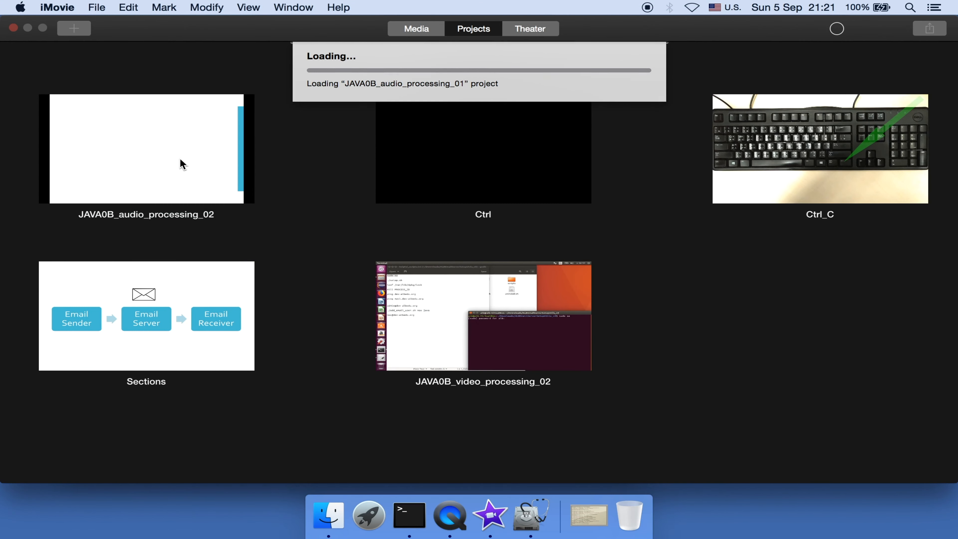
right_click(180, 160)
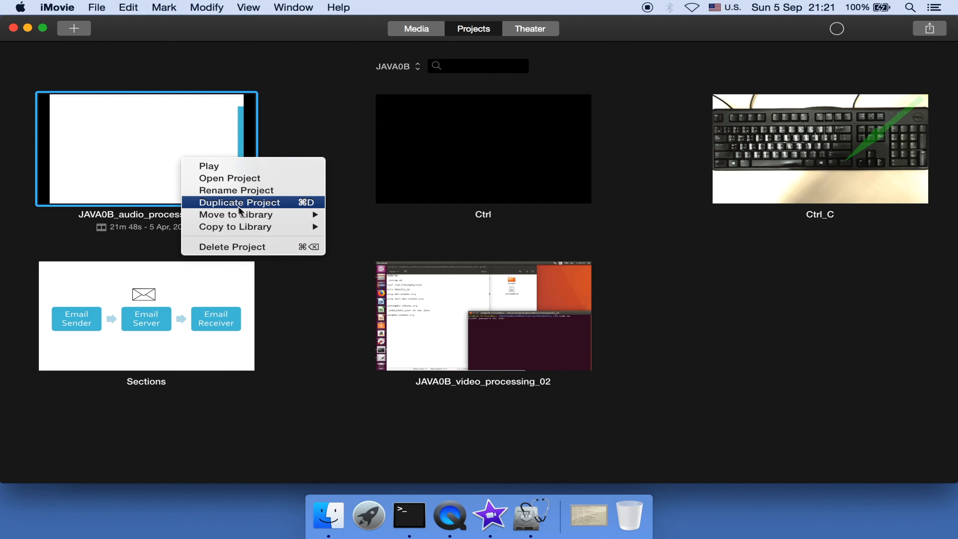
mouse_move(310, 214)
click(354, 227)
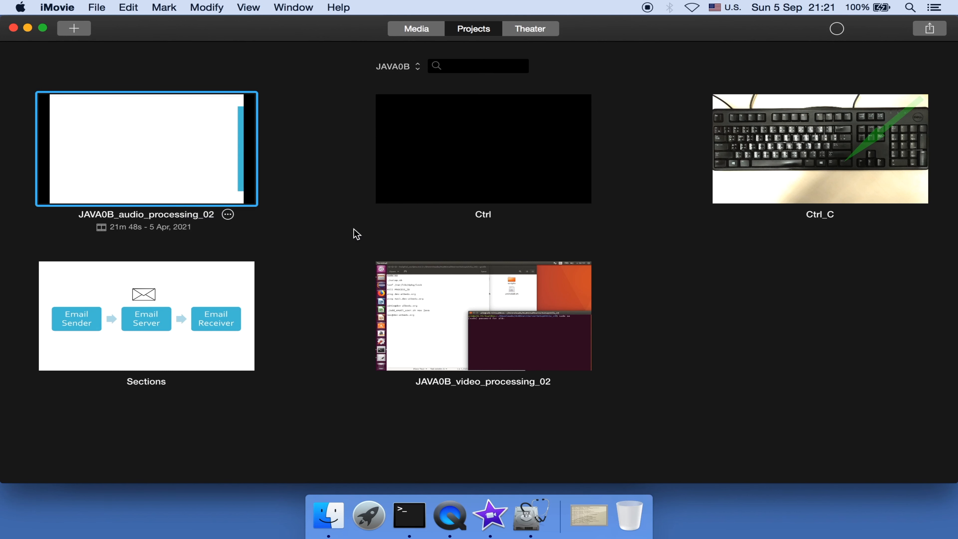
Move the Ctrl, Ctrl_C and Sections projects to the Fail library.
right_click(187, 171)
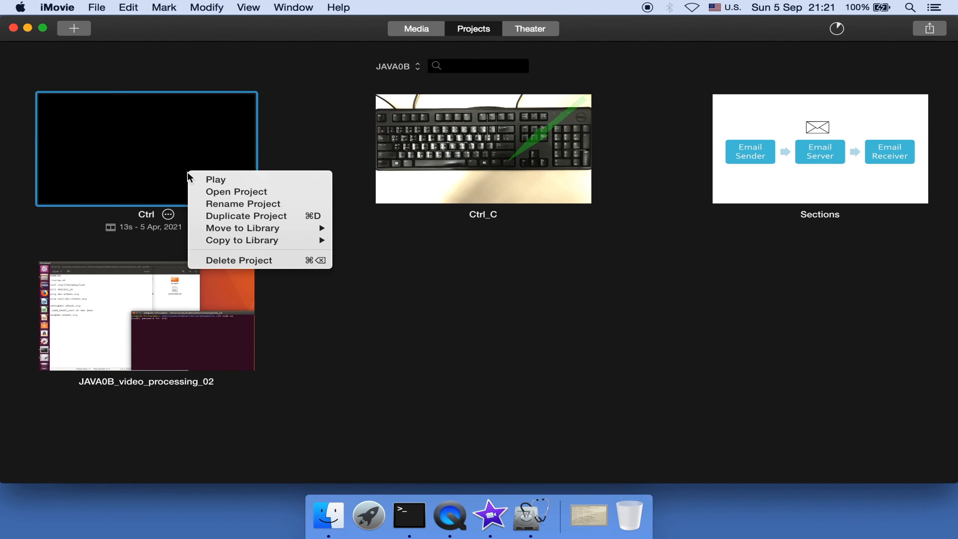
mouse_move(254, 228)
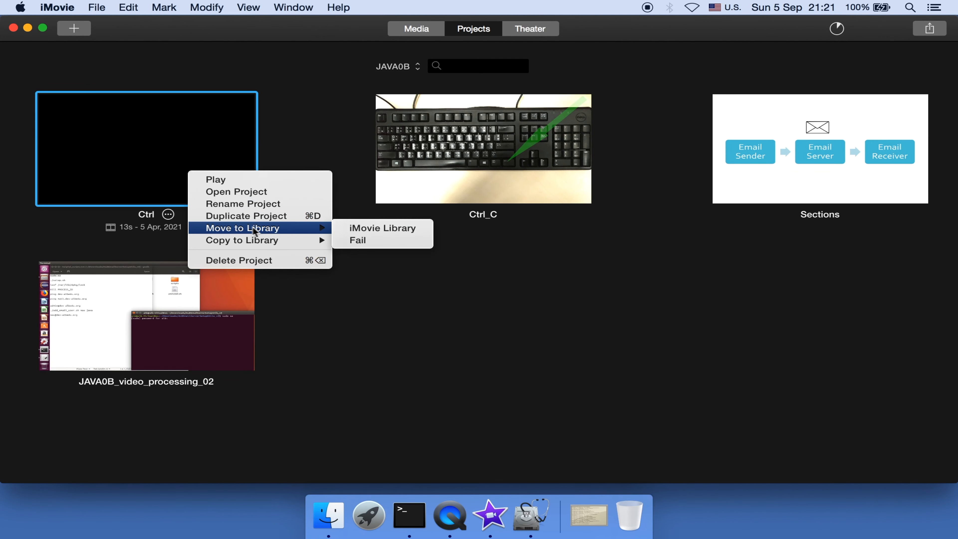
click(351, 240)
right_click(202, 167)
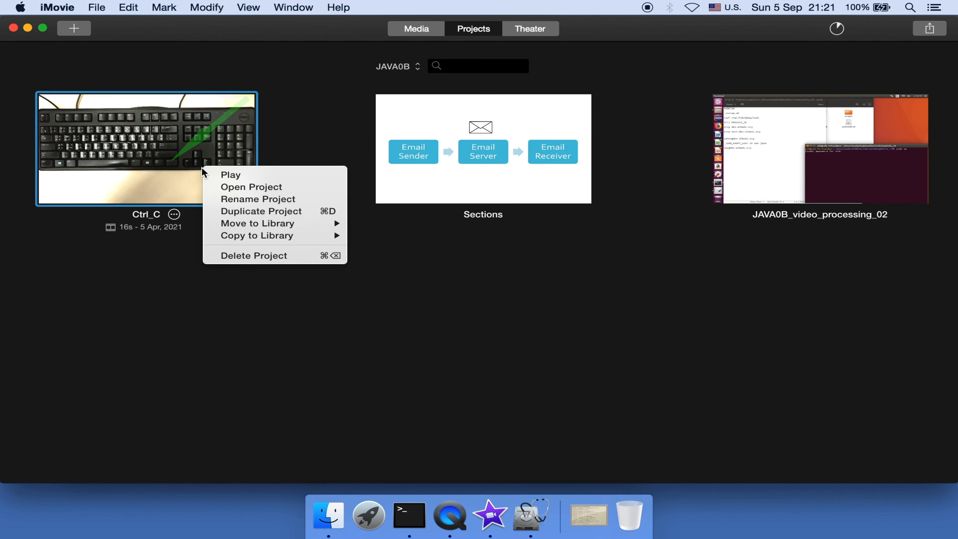
mouse_move(256, 224)
click(380, 237)
right_click(241, 188)
mouse_move(363, 239)
click(392, 257)
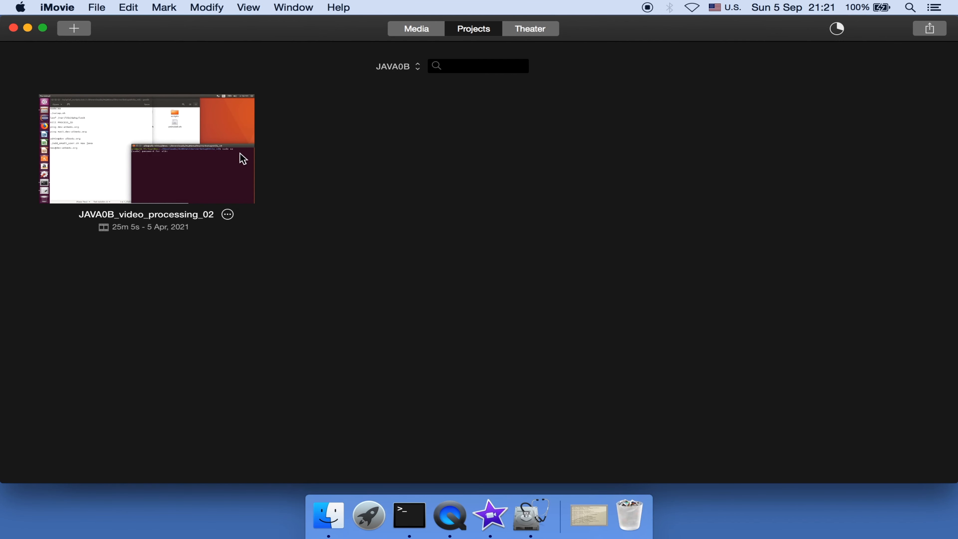
Move the JAVA0B_video_processing_02 project from the JAVA0B library to iMovie Library.
right_click(242, 153)
mouse_move(322, 212)
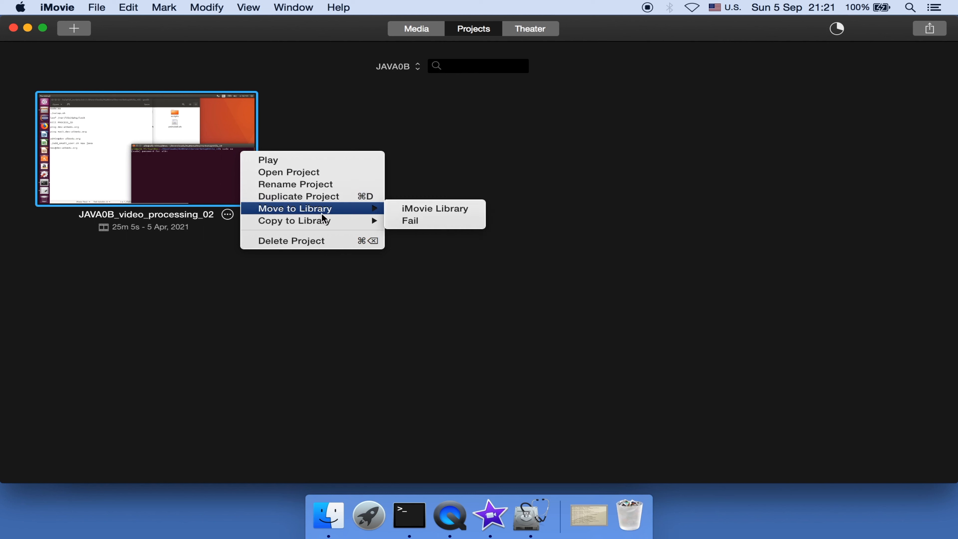
click(406, 213)
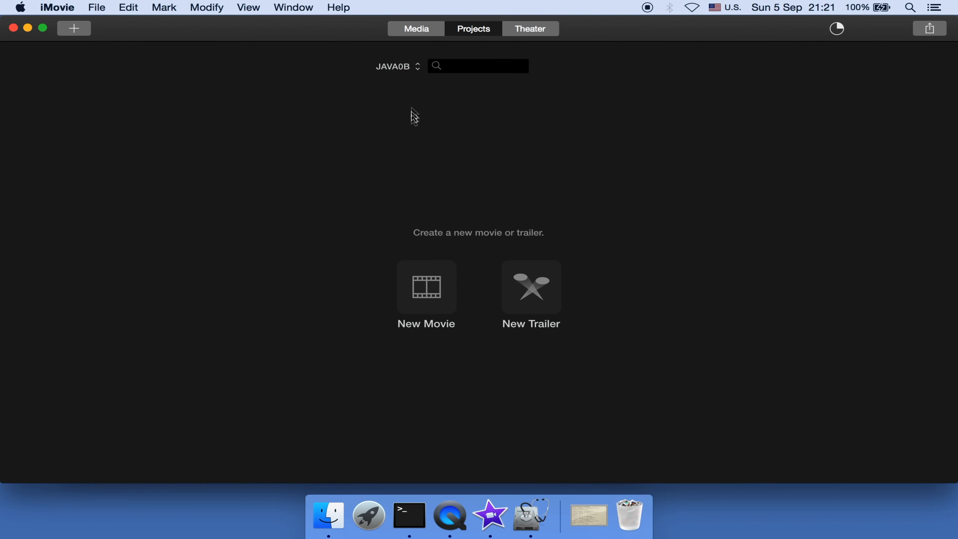
Display the projects of iMovie Library and move JAVA0B_video_processing_02 from there to the Fail library.
click(406, 68)
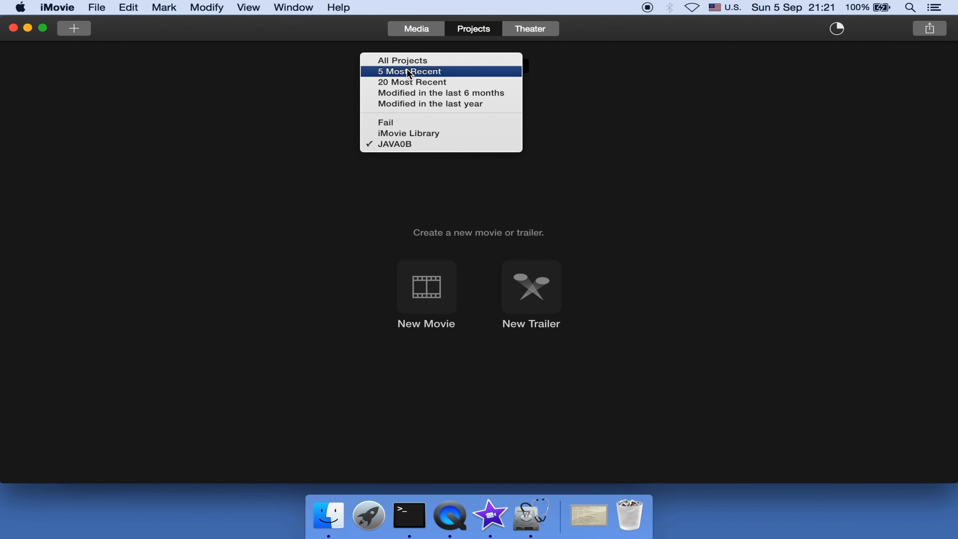
click(413, 134)
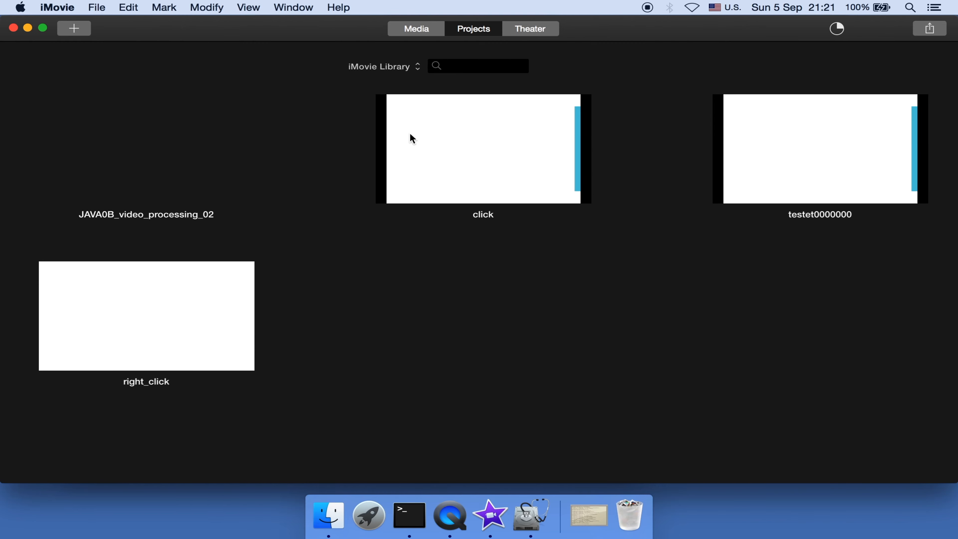
right_click(207, 136)
mouse_move(331, 191)
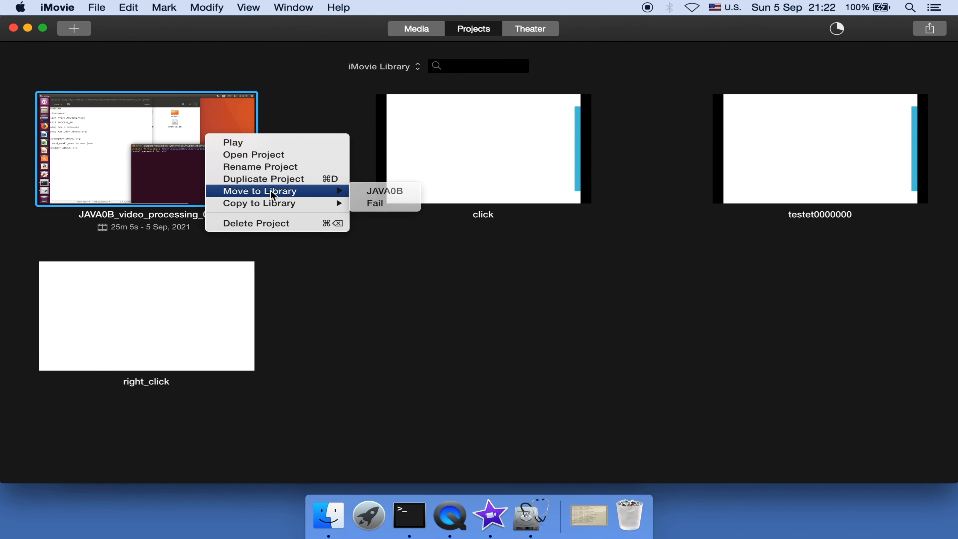
click(368, 204)
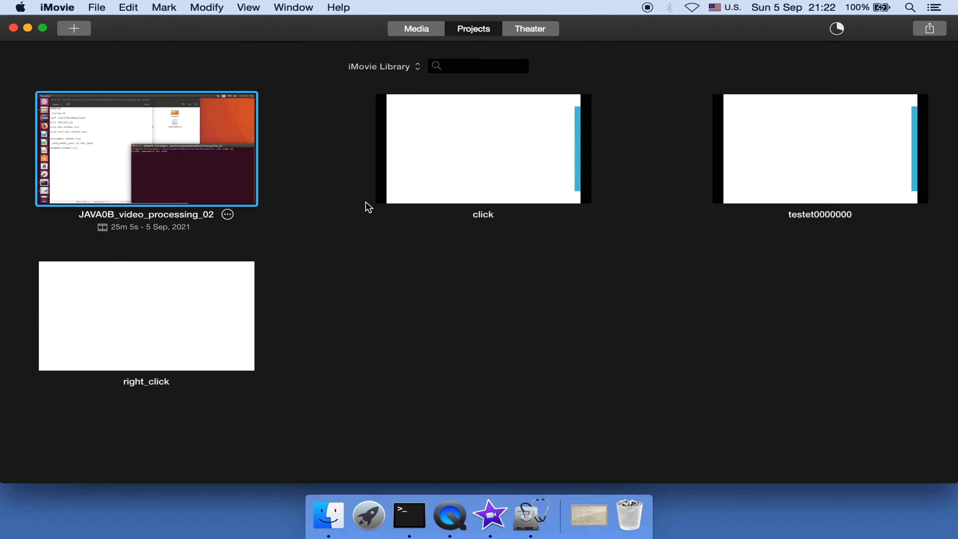
Check which projects the JAVA0B library and the Fail library contain.
click(381, 67)
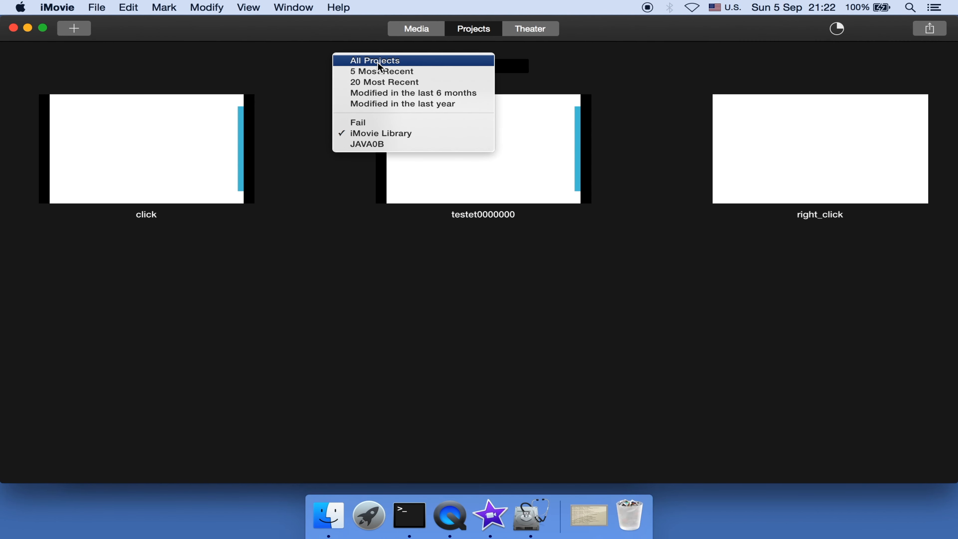
click(371, 144)
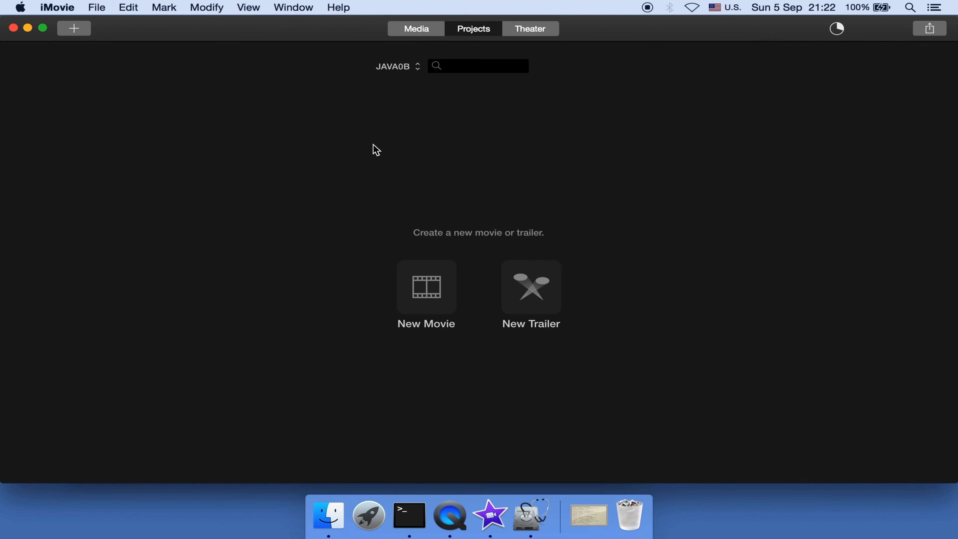
click(397, 70)
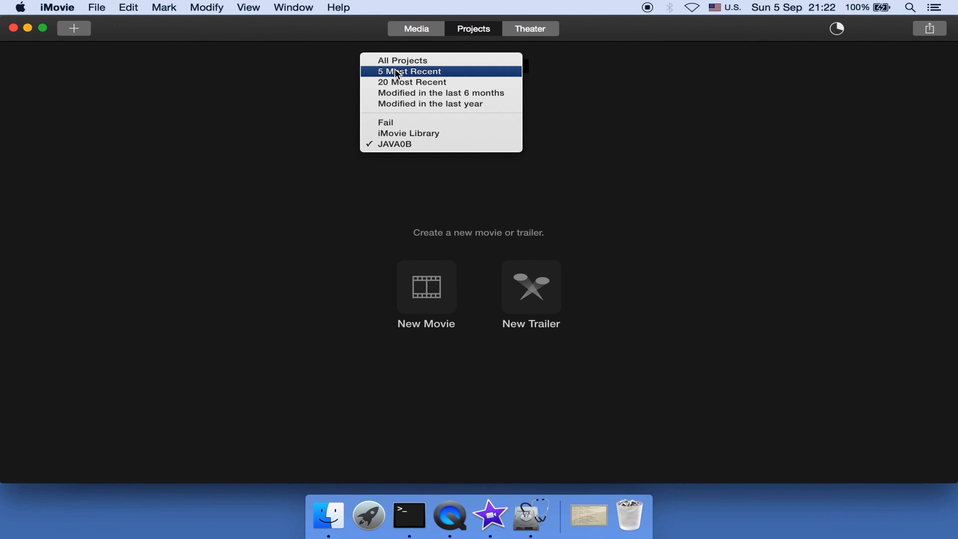
click(400, 124)
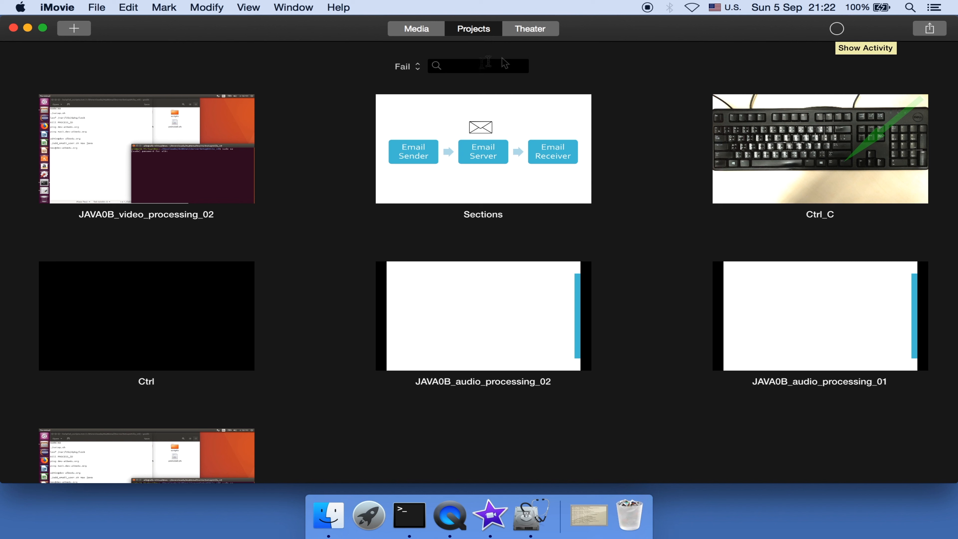
Switch to Finder and compare the sizes of the JAVA0B library in the temp folder and the Fail library on TRANSCEND.
click(836, 28)
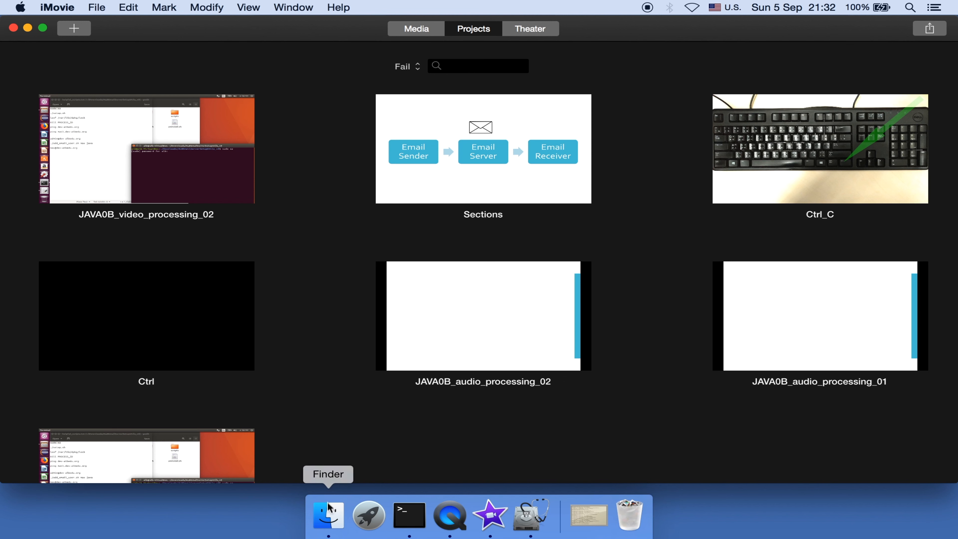
click(328, 516)
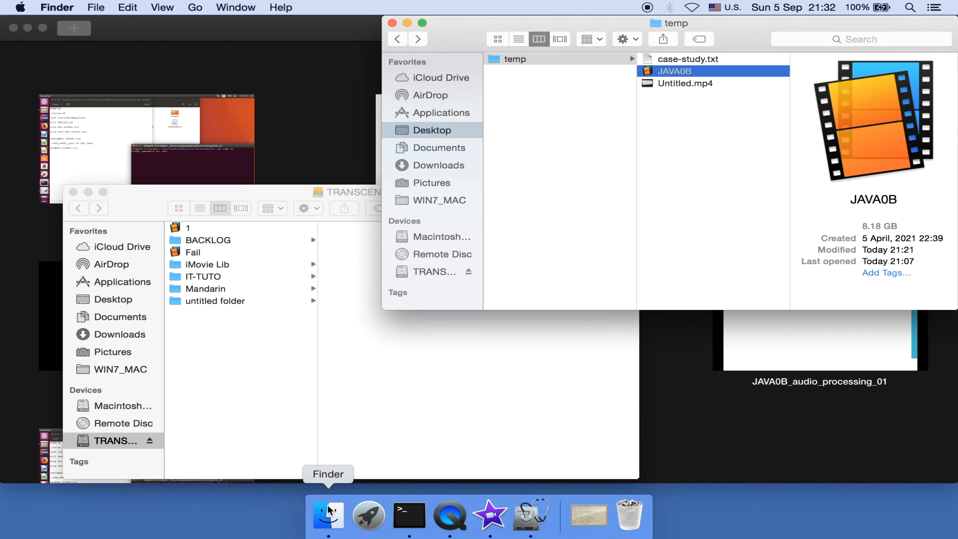
click(710, 148)
click(701, 72)
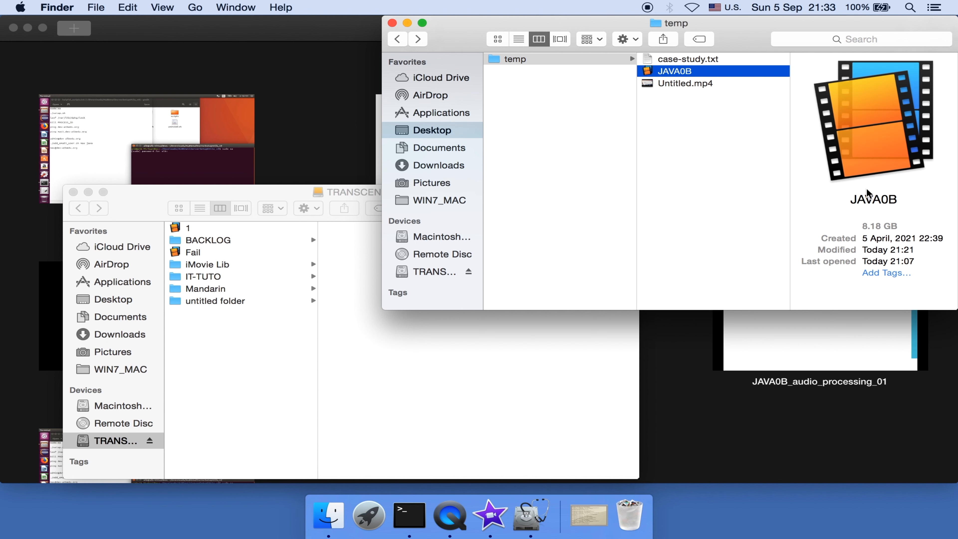
drag(863, 226, 901, 226)
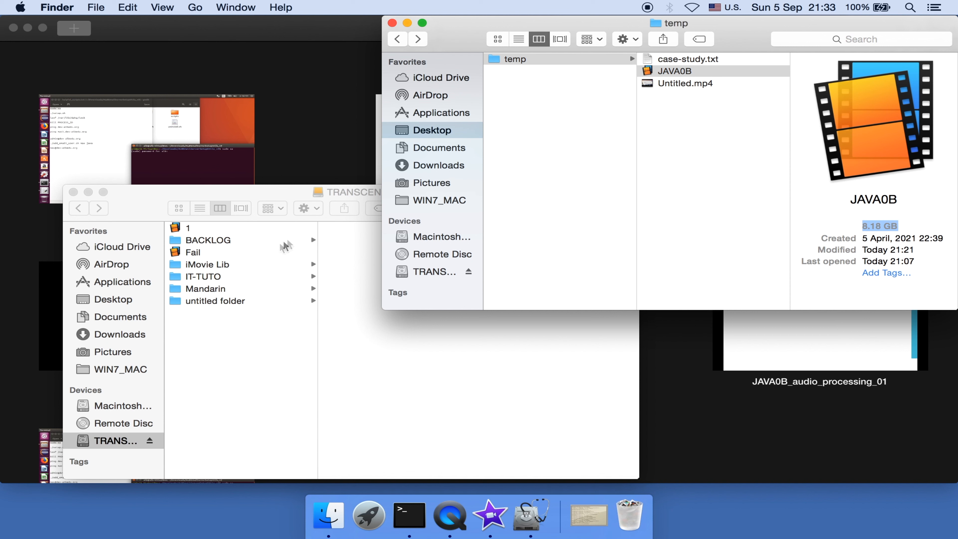
click(252, 253)
click(252, 254)
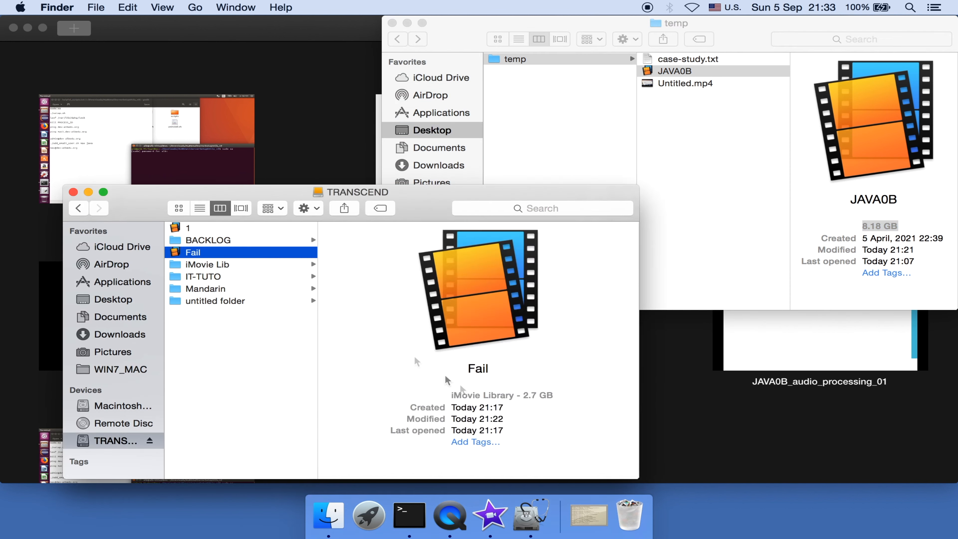
drag(523, 396, 558, 398)
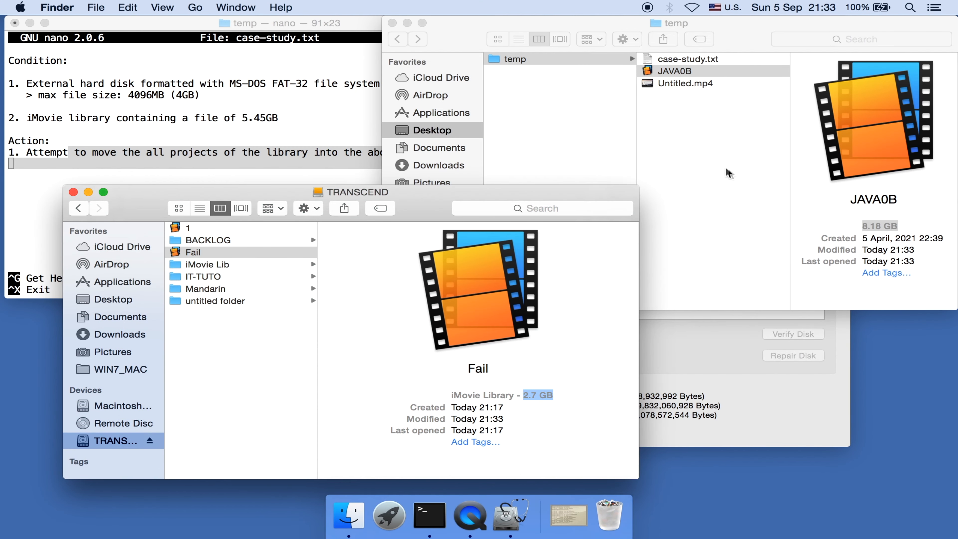
Refresh the temp folder's contents and recheck the file size of the JAVA0B library.
click(734, 174)
click(734, 174)
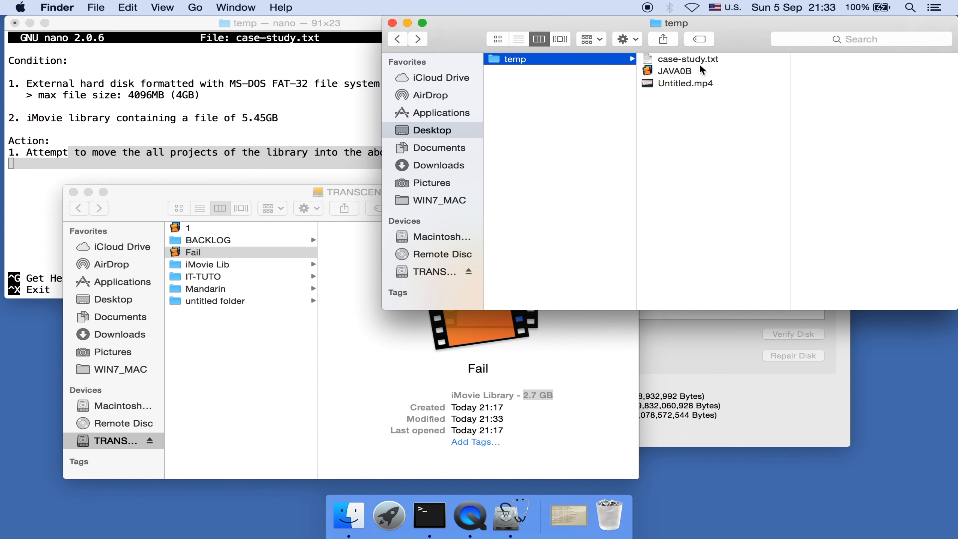
click(701, 70)
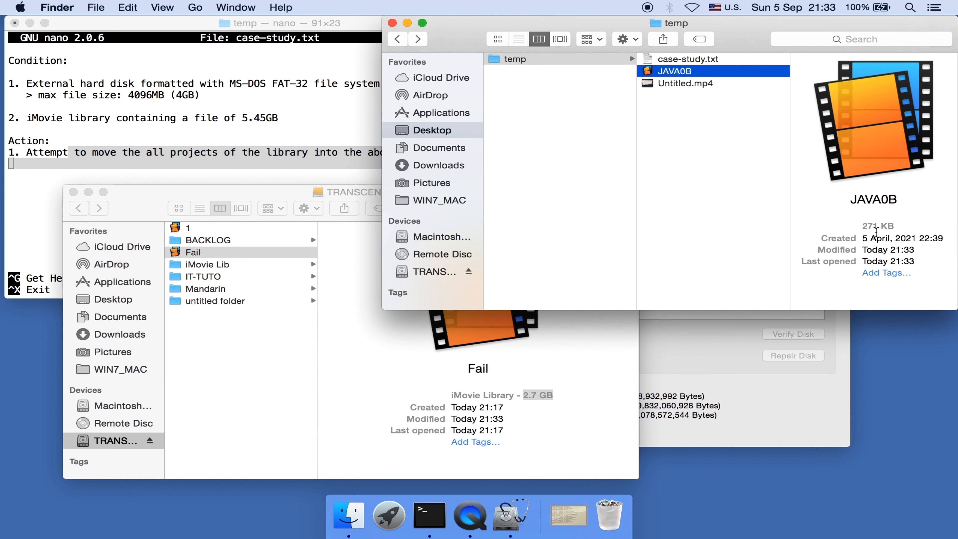
drag(867, 226, 891, 225)
double_click(892, 226)
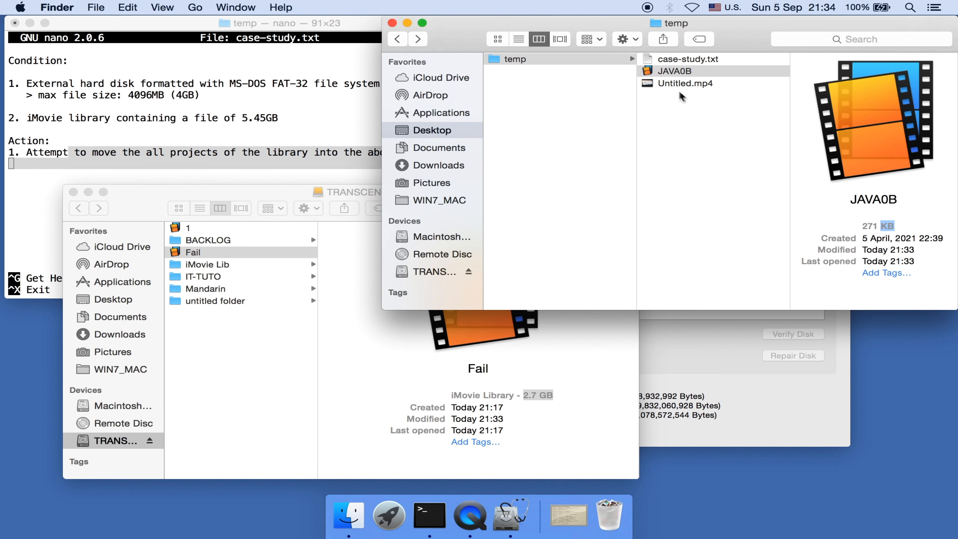
click(584, 64)
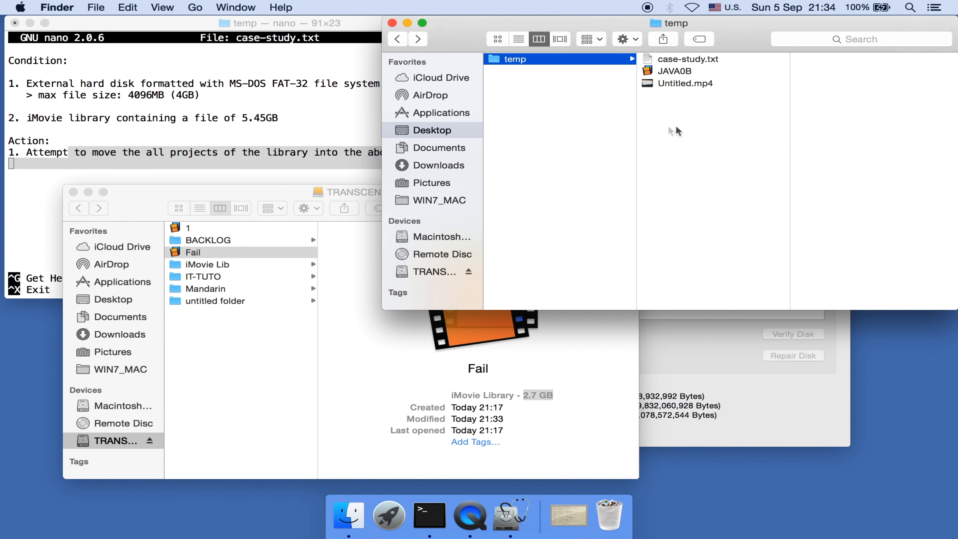
Open the Fail library from TRANSCEND in iMovie and open its JAVA0B_video_processing_01 project to inspect the clips.
double_click(198, 251)
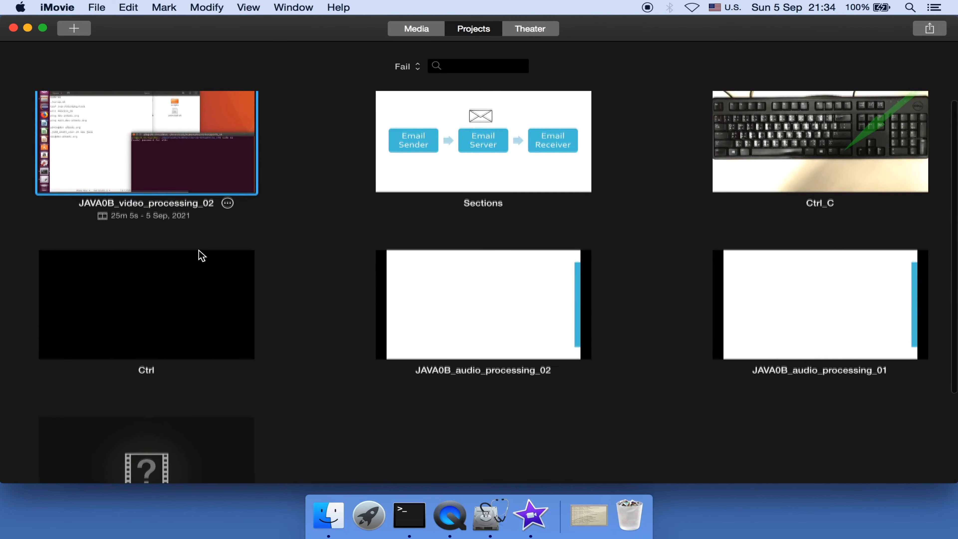
scroll(200, 253, down, 3)
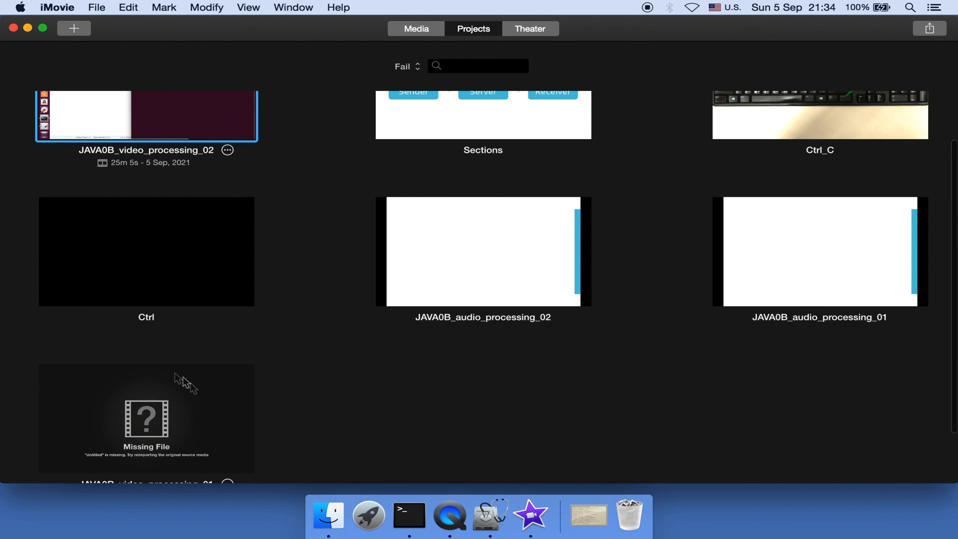
scroll(170, 446, down, 1)
click(169, 446)
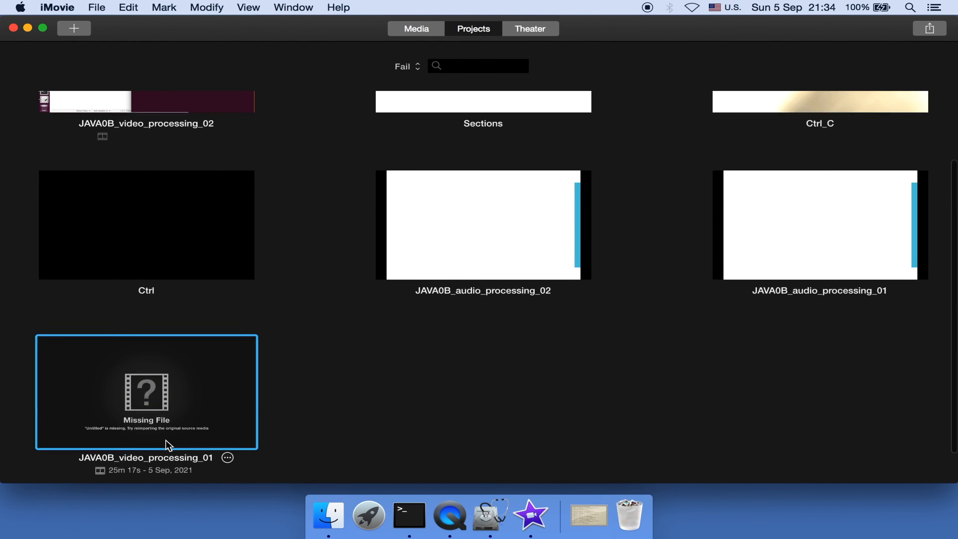
double_click(169, 446)
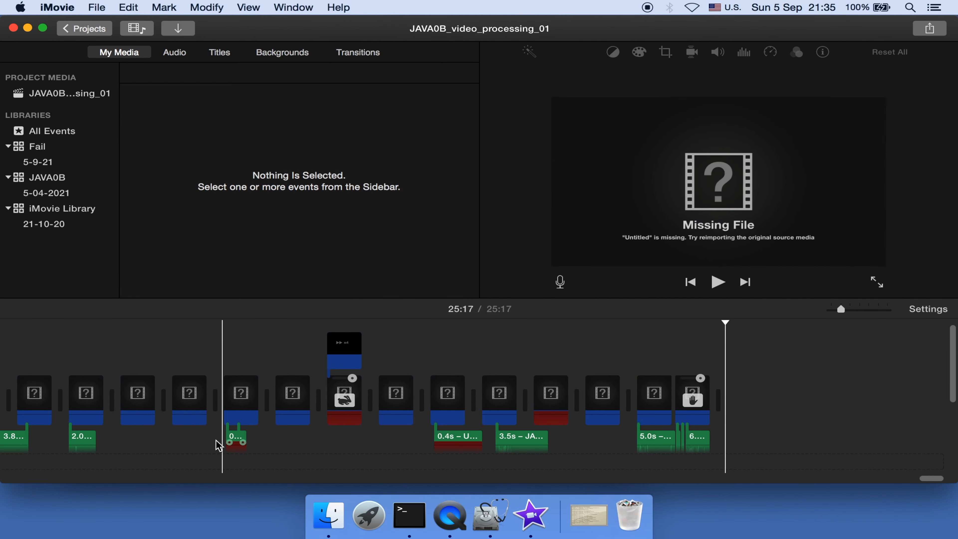
Review the FAT-32 file size condition in the case-study.txt notes and check the TRANSCEND volume's format in Disk Utility.
click(406, 505)
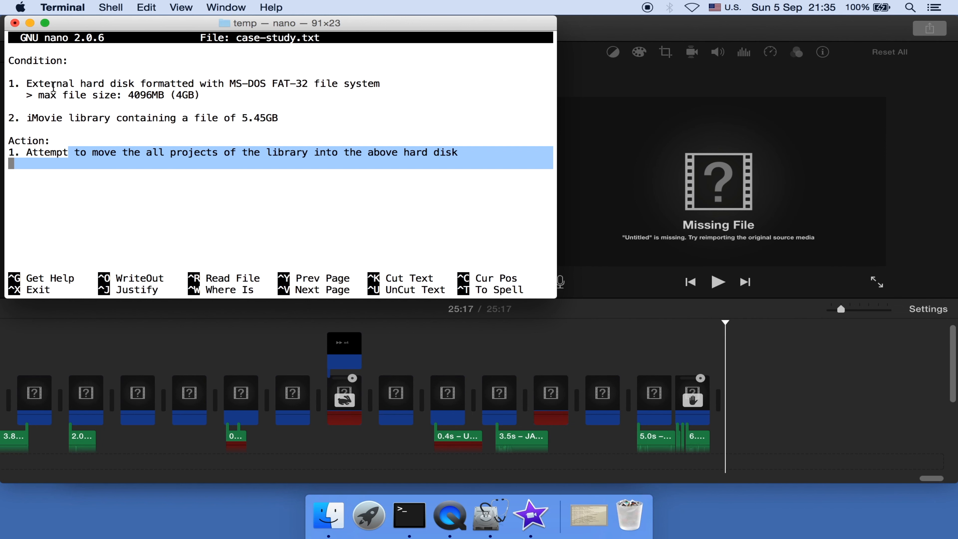
drag(51, 85, 169, 93)
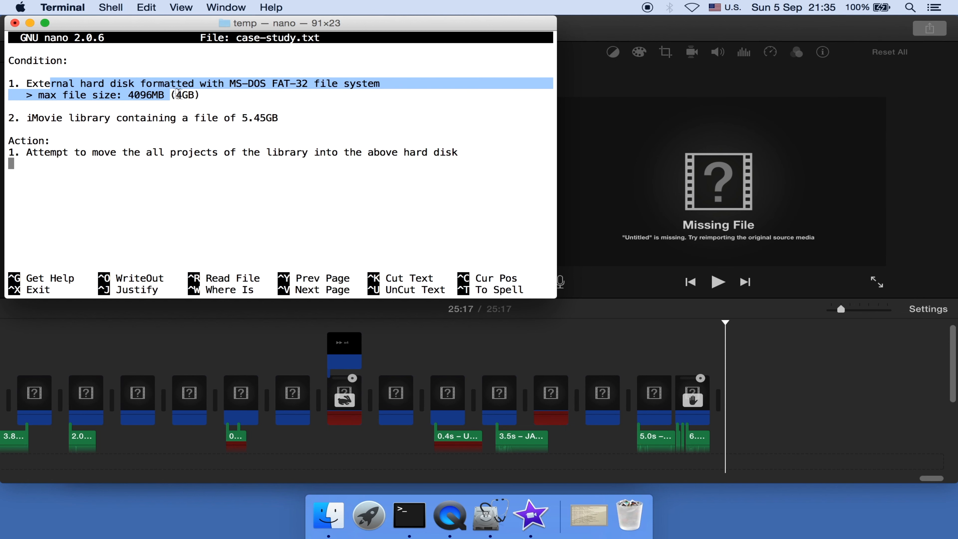
click(482, 515)
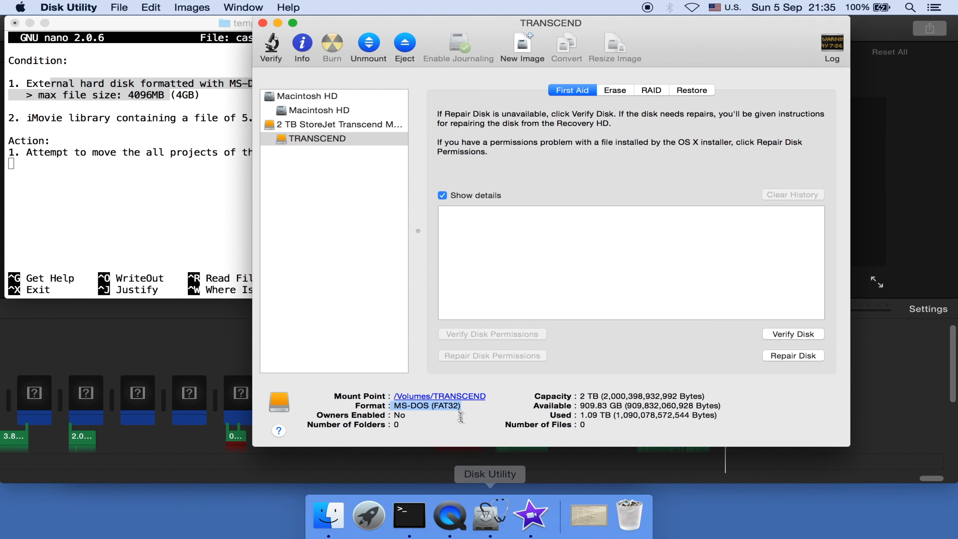